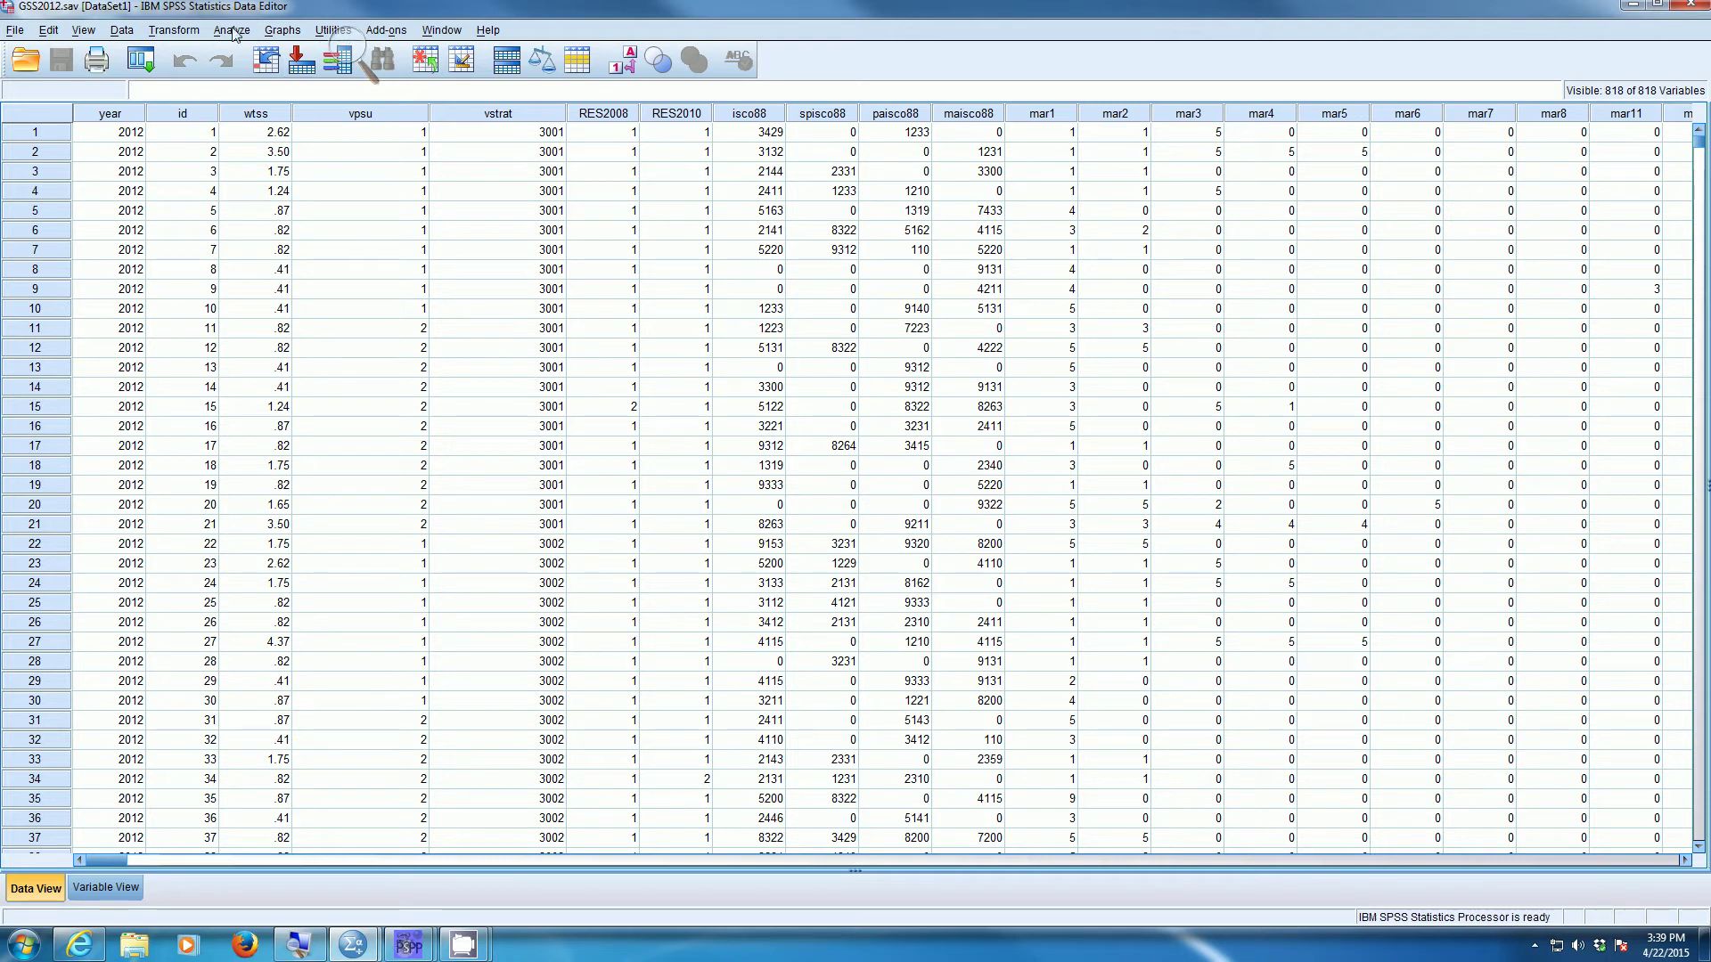
Start the Crosstabs procedure from the descriptive statistics analyses for the GSS2012 dataset
left_click(367, 56)
left_click(367, 56)
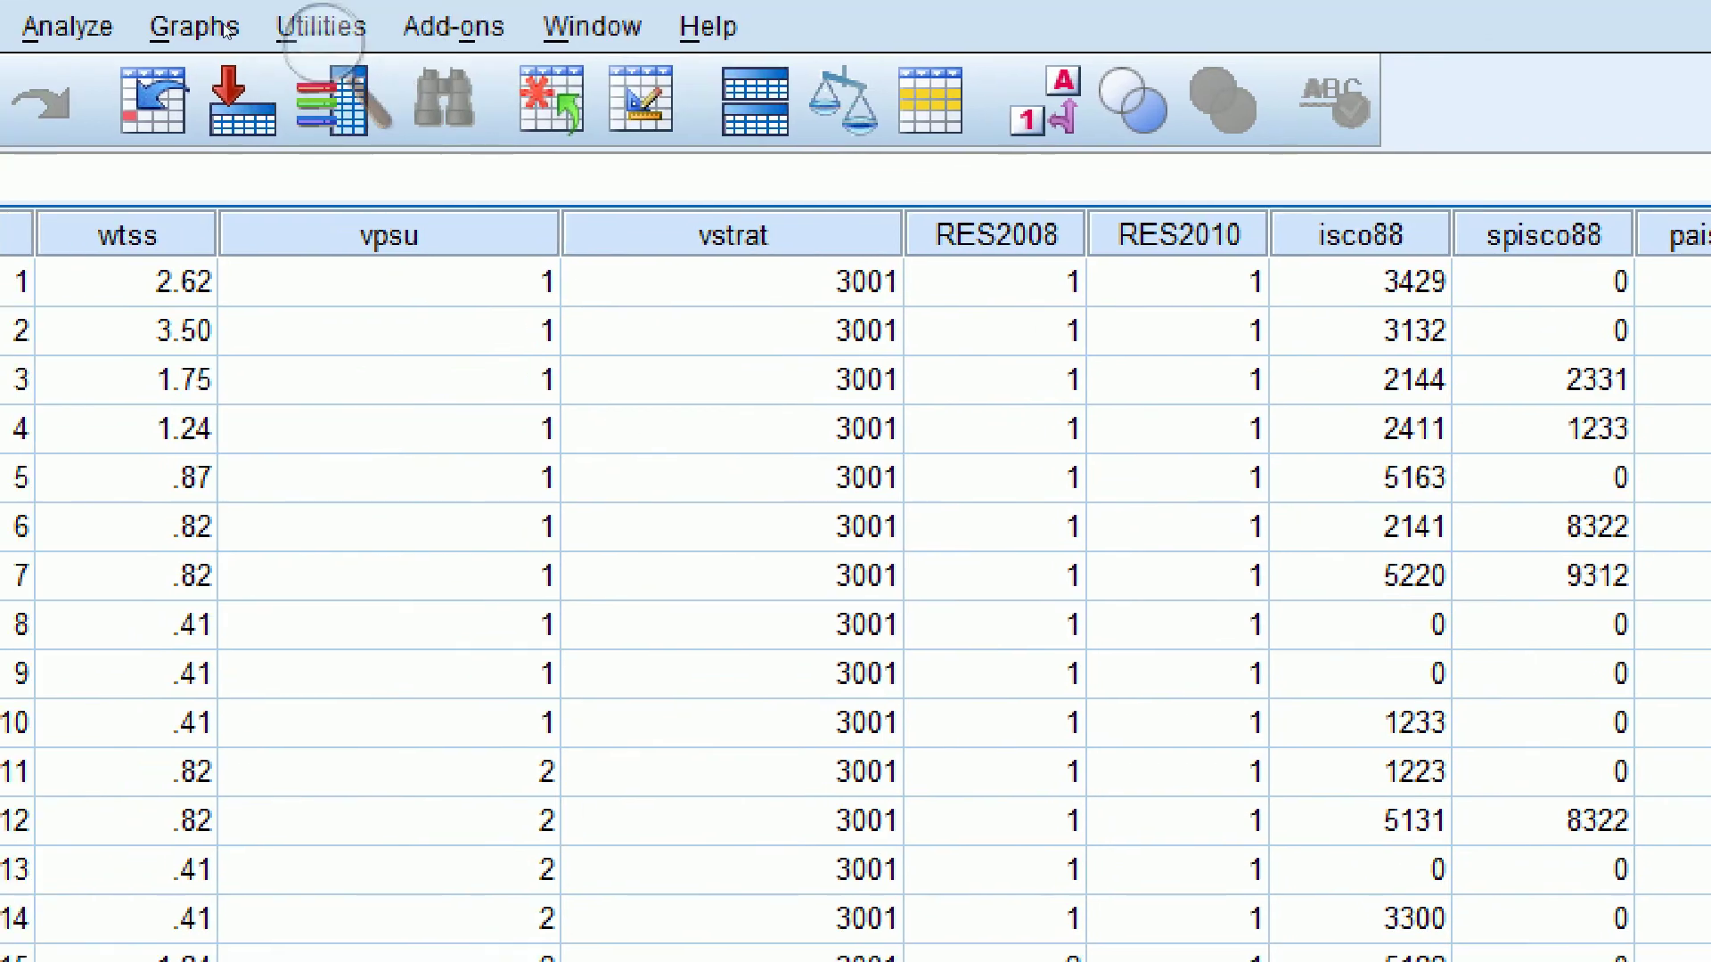
left_click(232, 30)
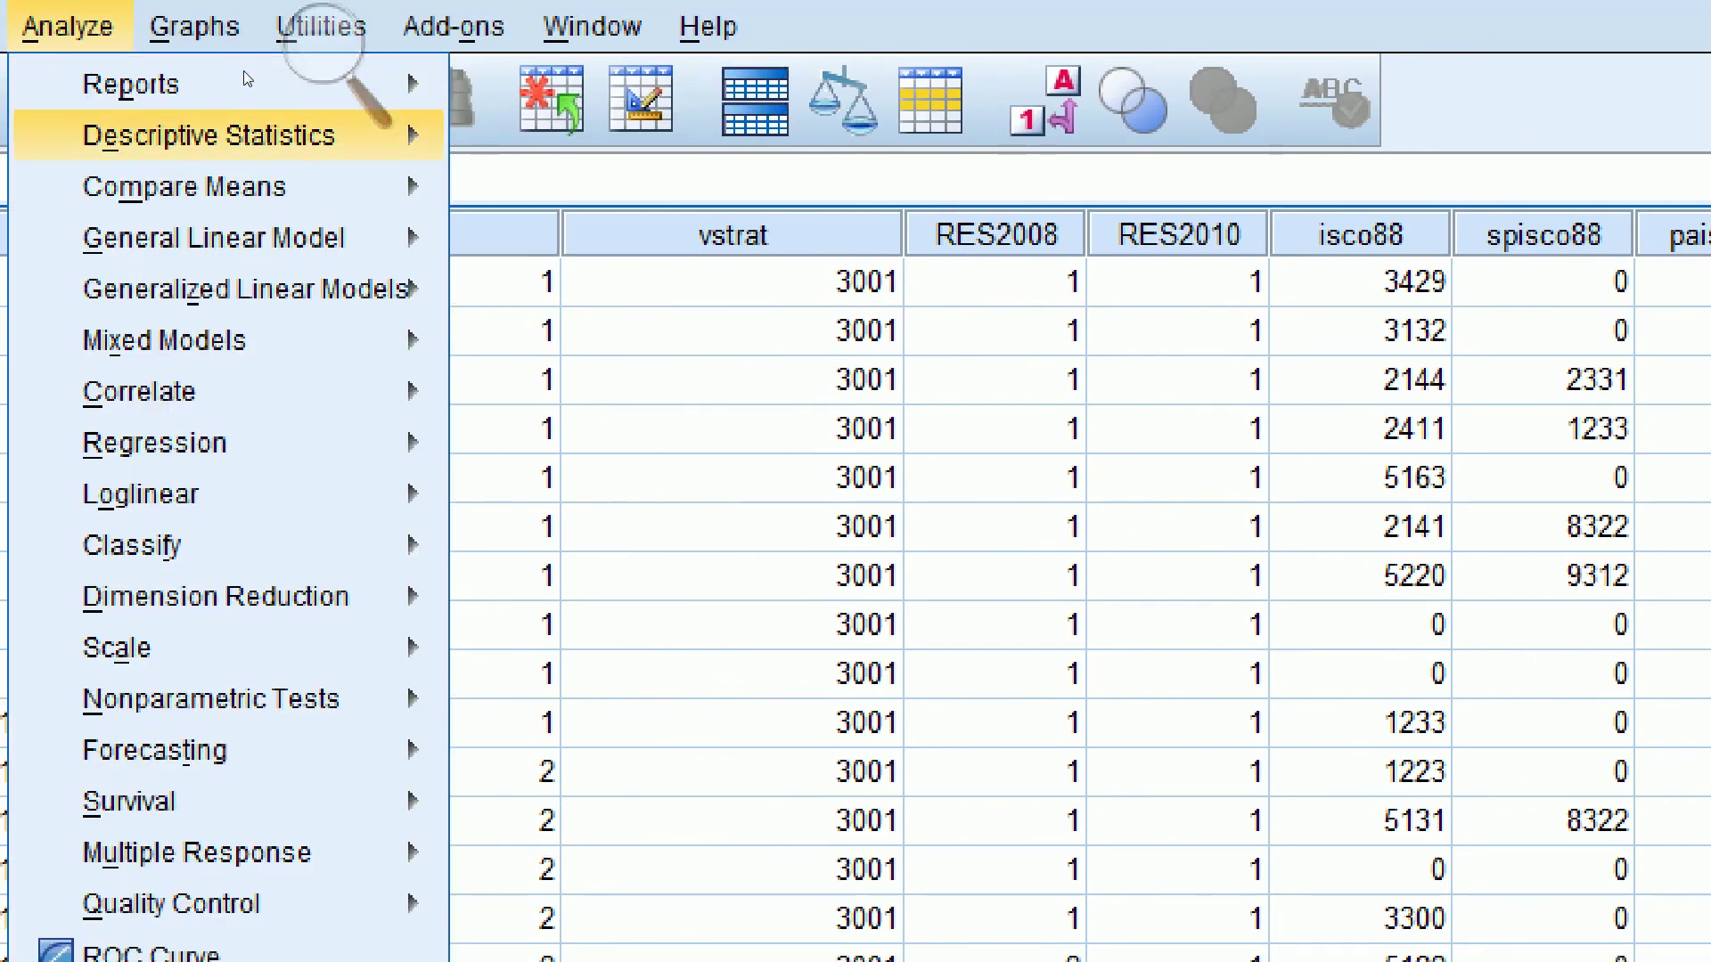
mouse_move(185, 186)
mouse_move(209, 135)
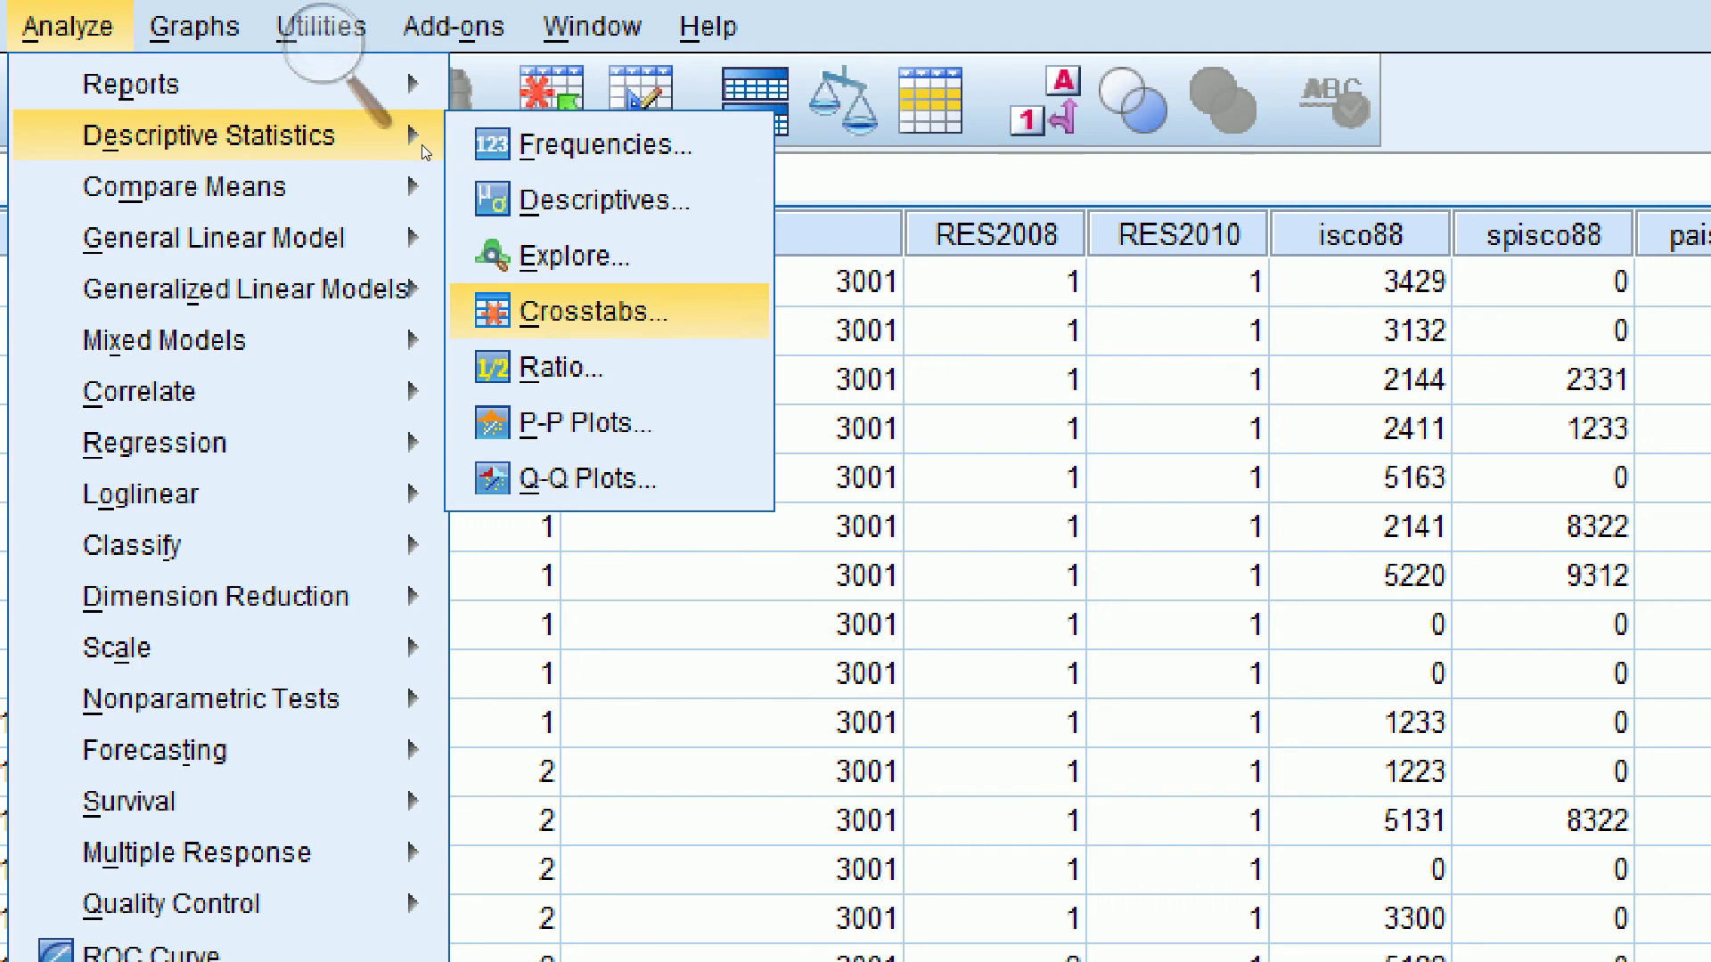
key("Return")
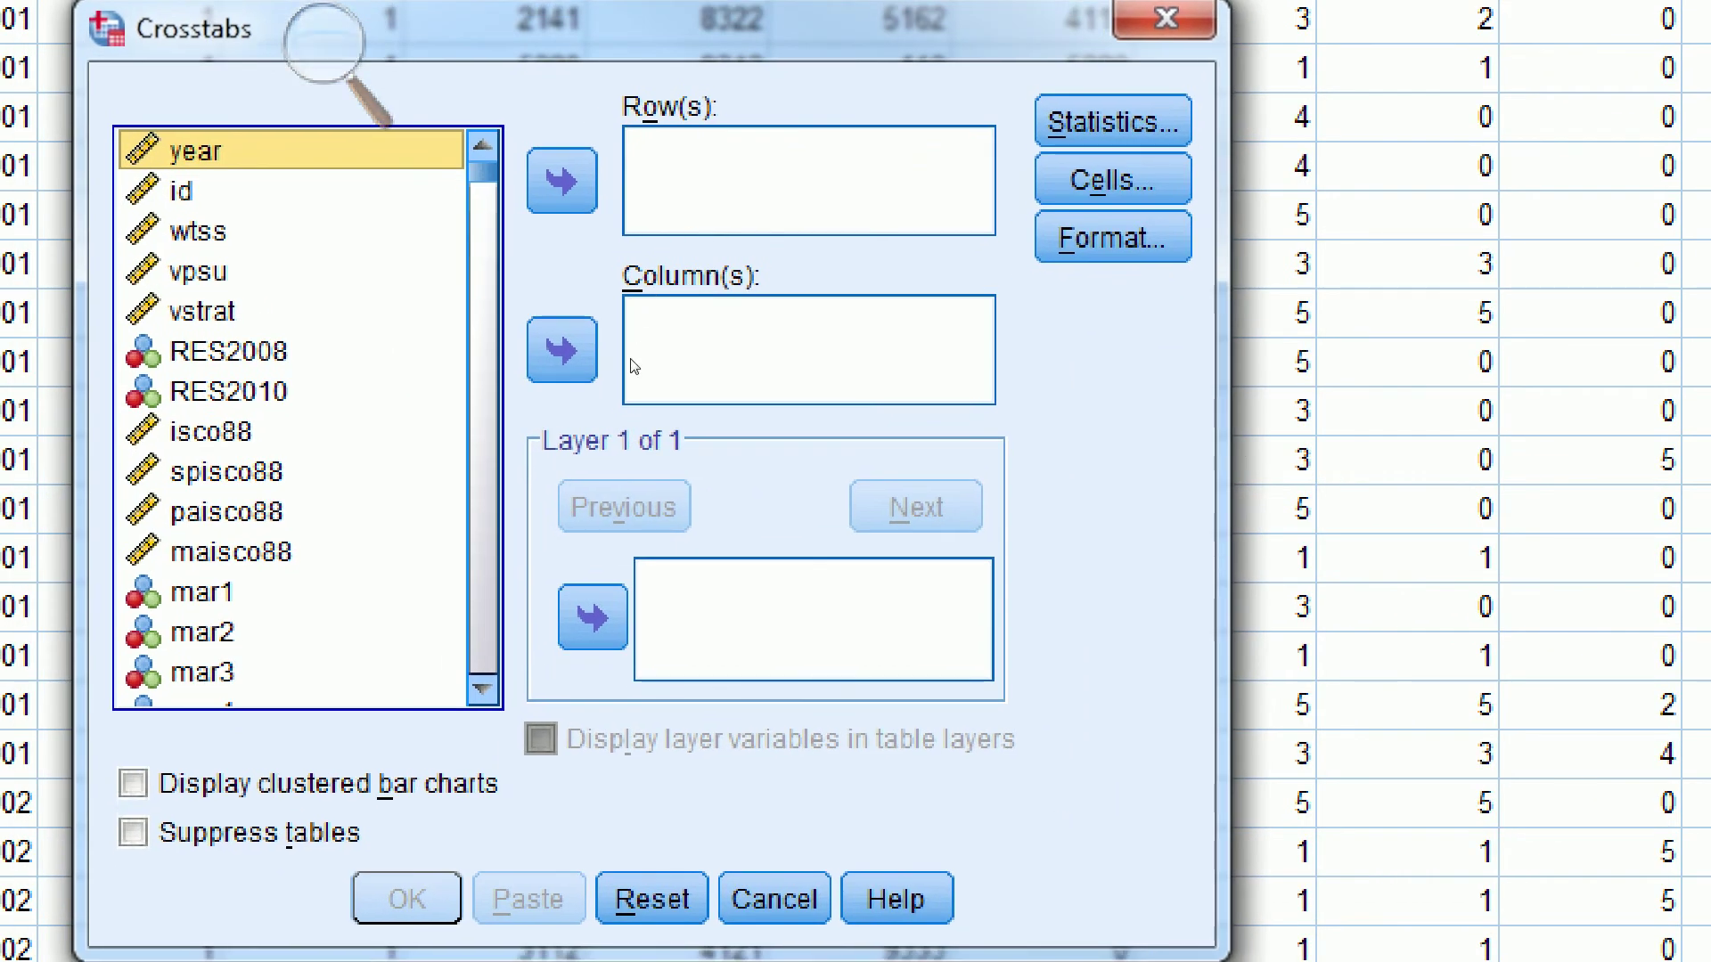
Find the health variable and assign it as the crosstab's column variable
key("r")
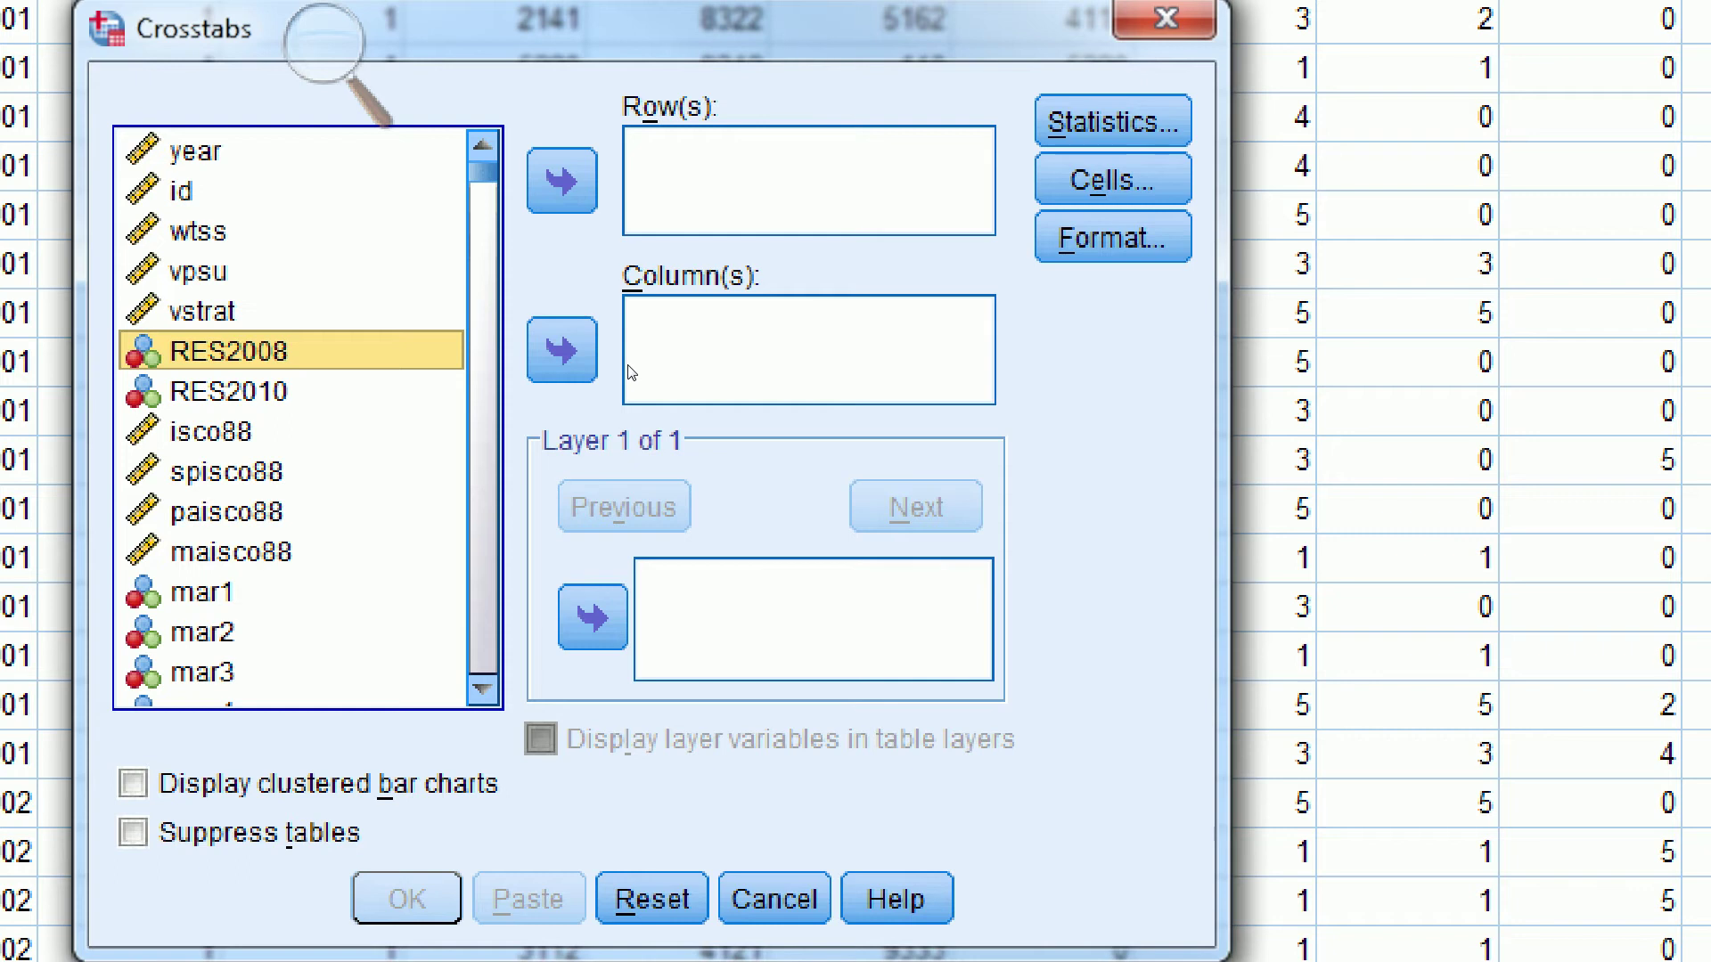
key("h")
key("e")
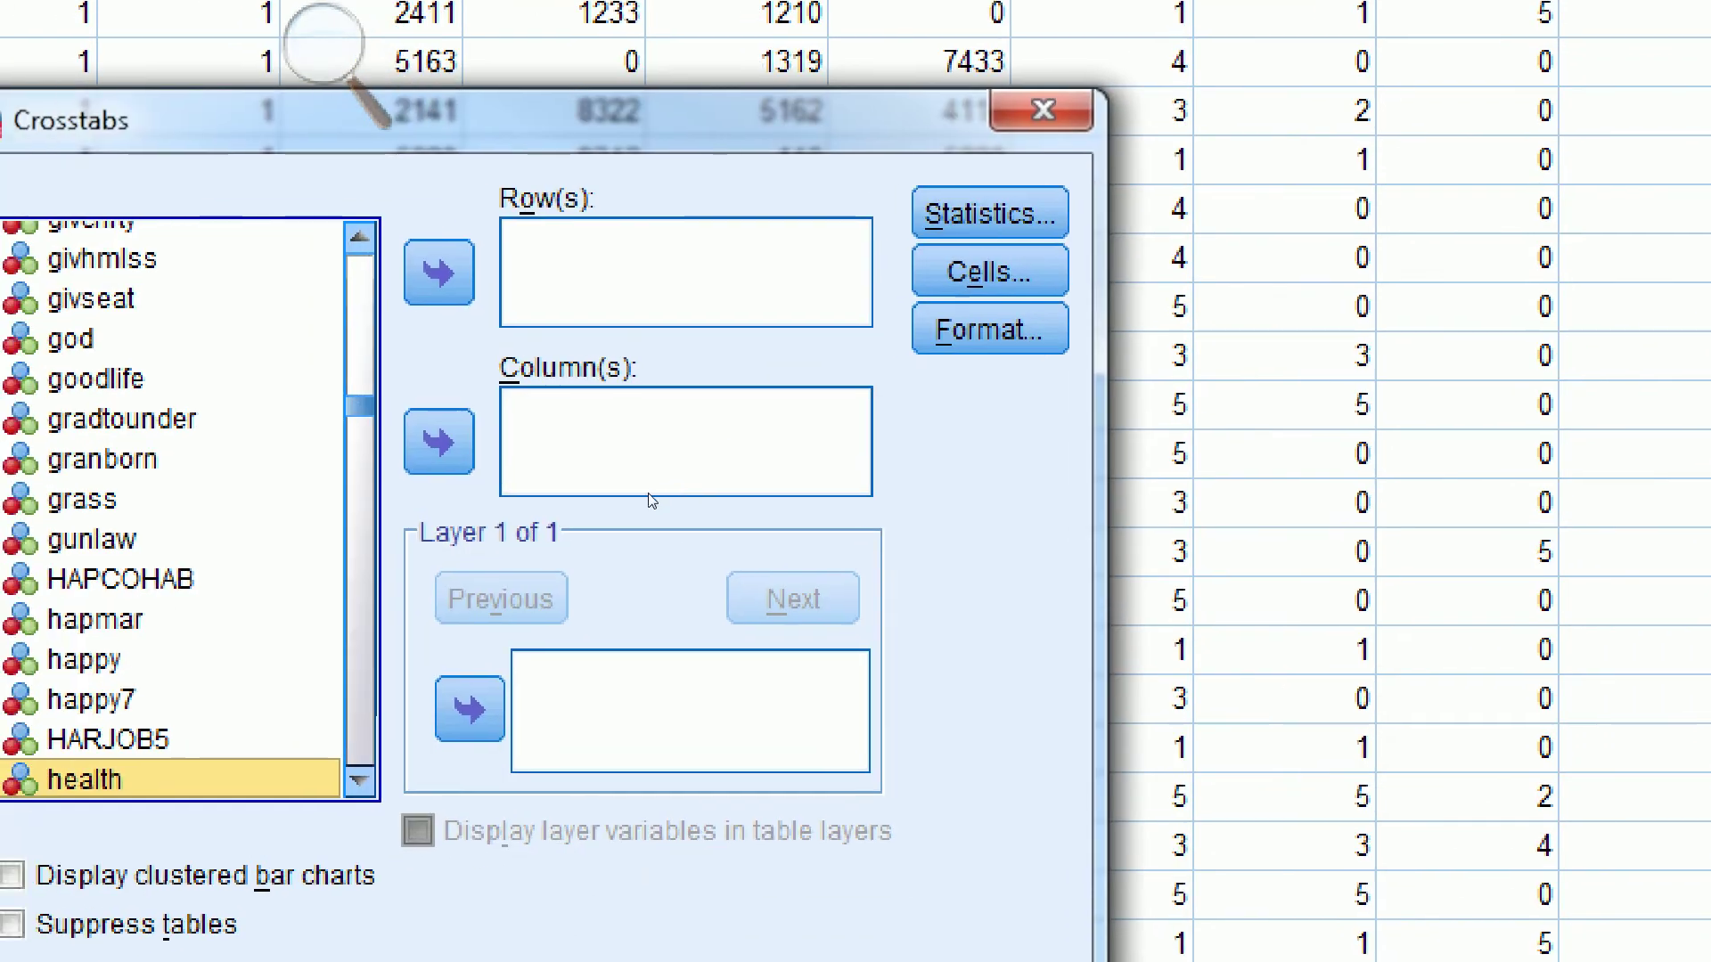
key("alt+c")
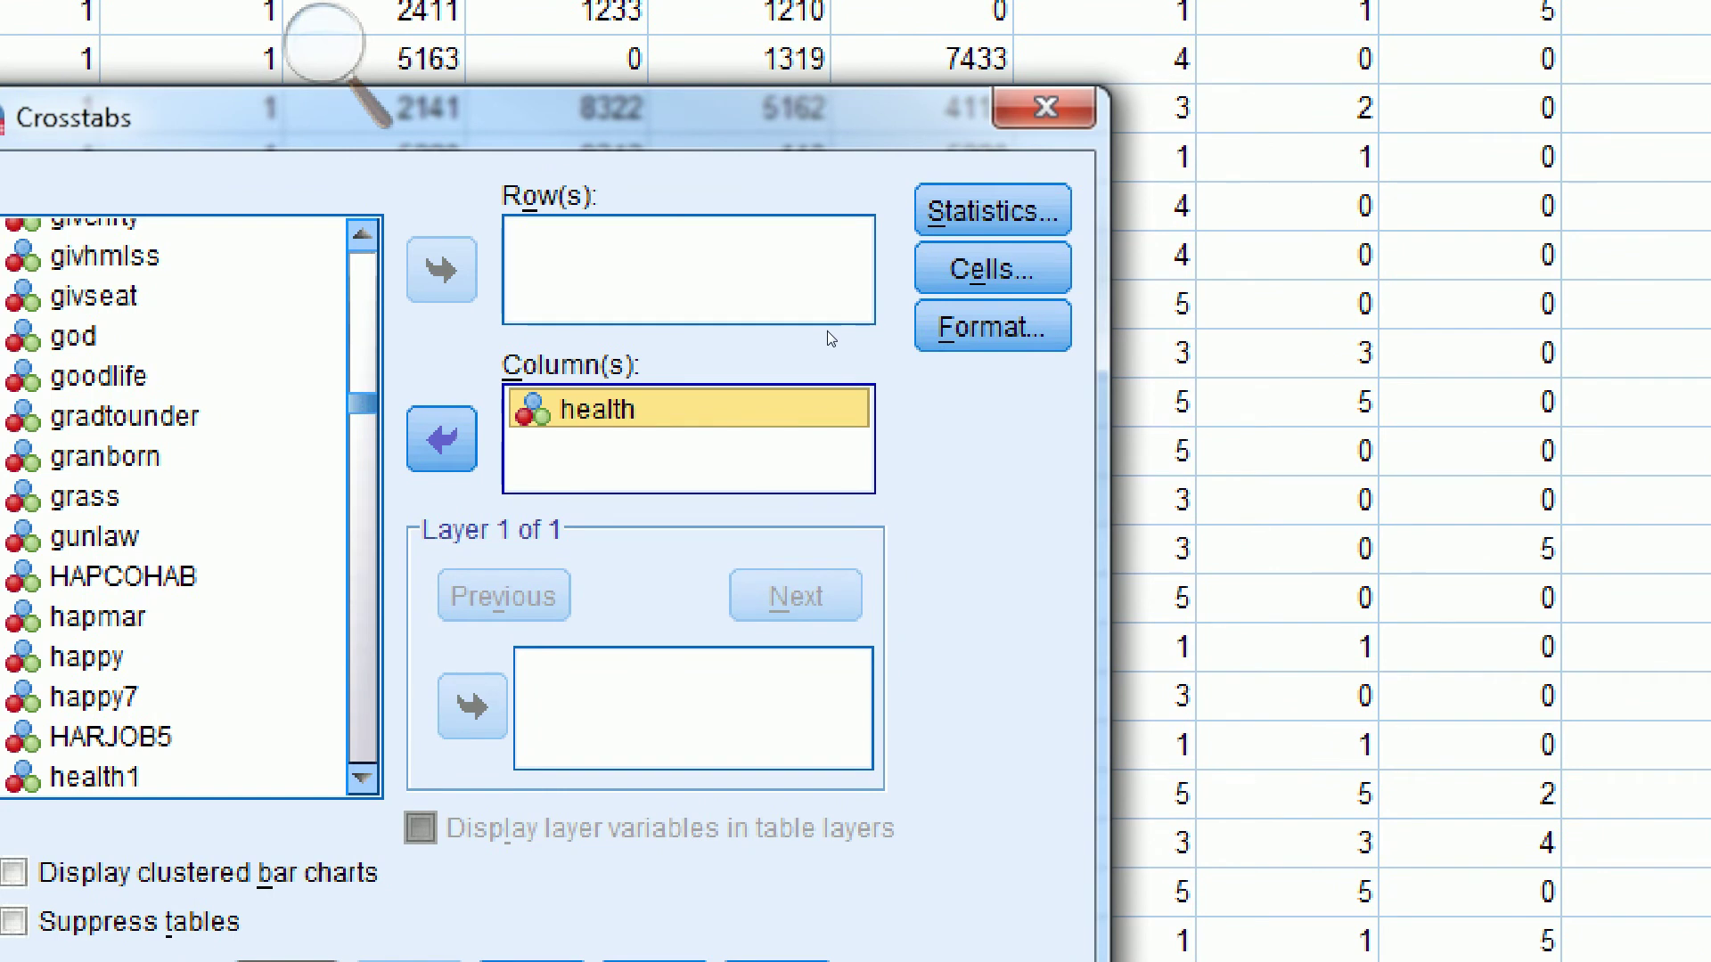
Find the happy variable and assign it as the crosstab's row variable
key("g")
key("h")
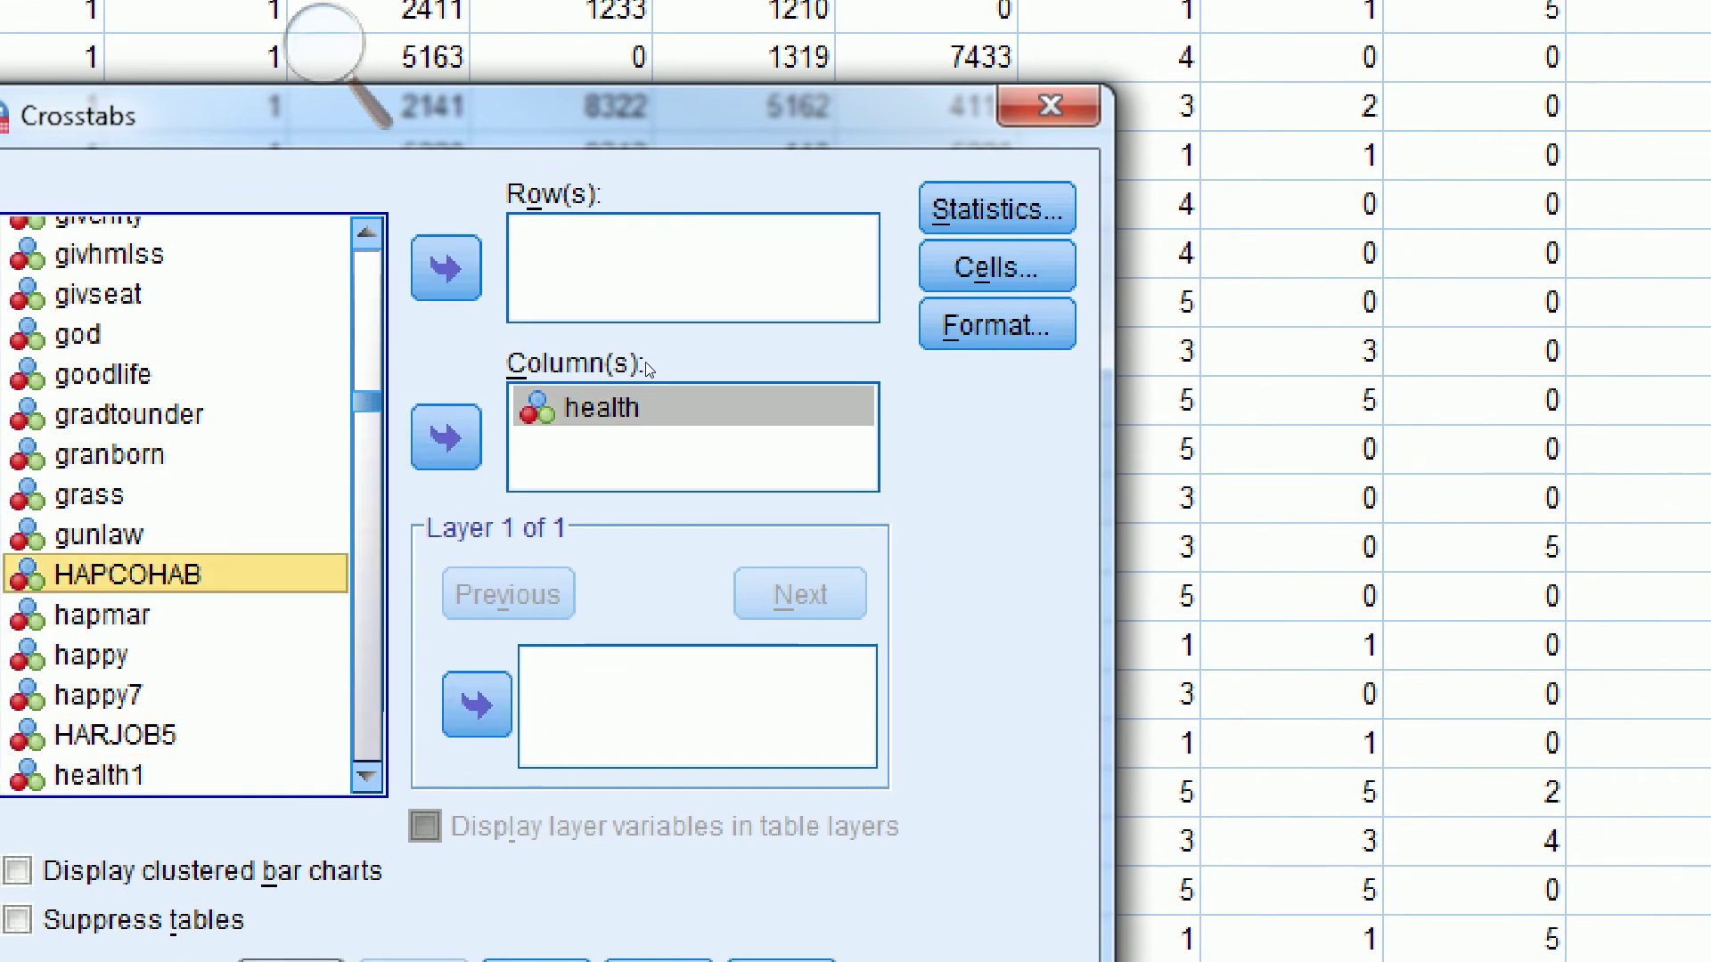
key("p")
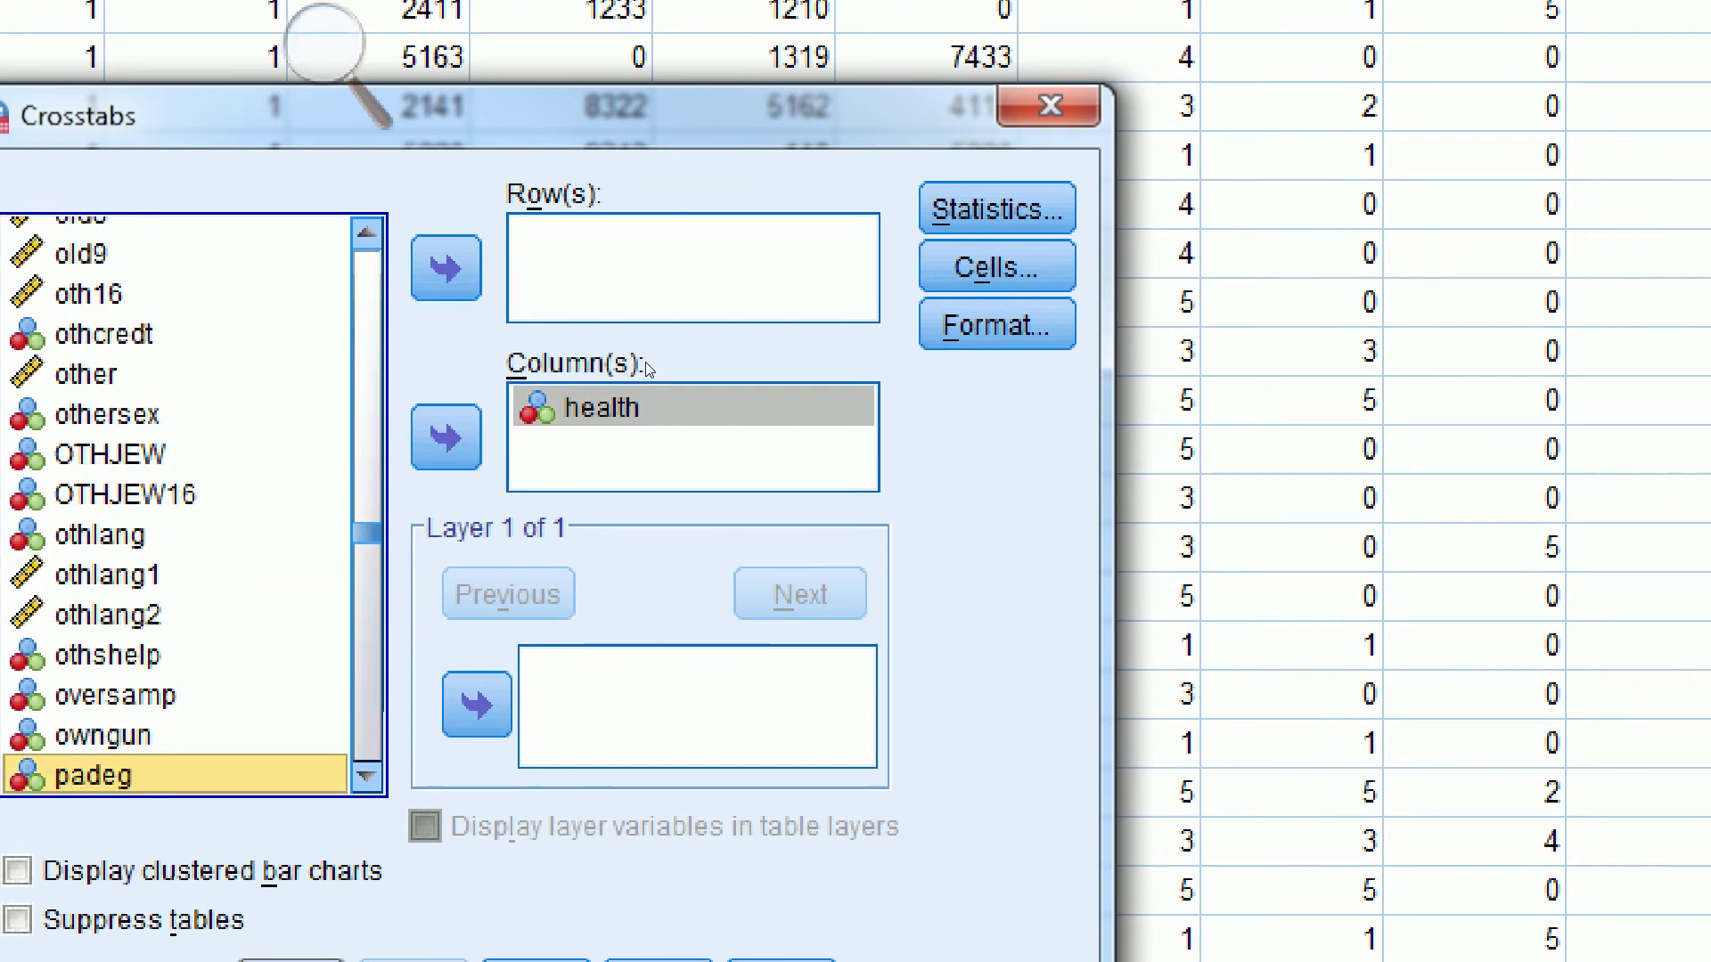
key("h")
key("a")
key("p")
key("p")
key("y")
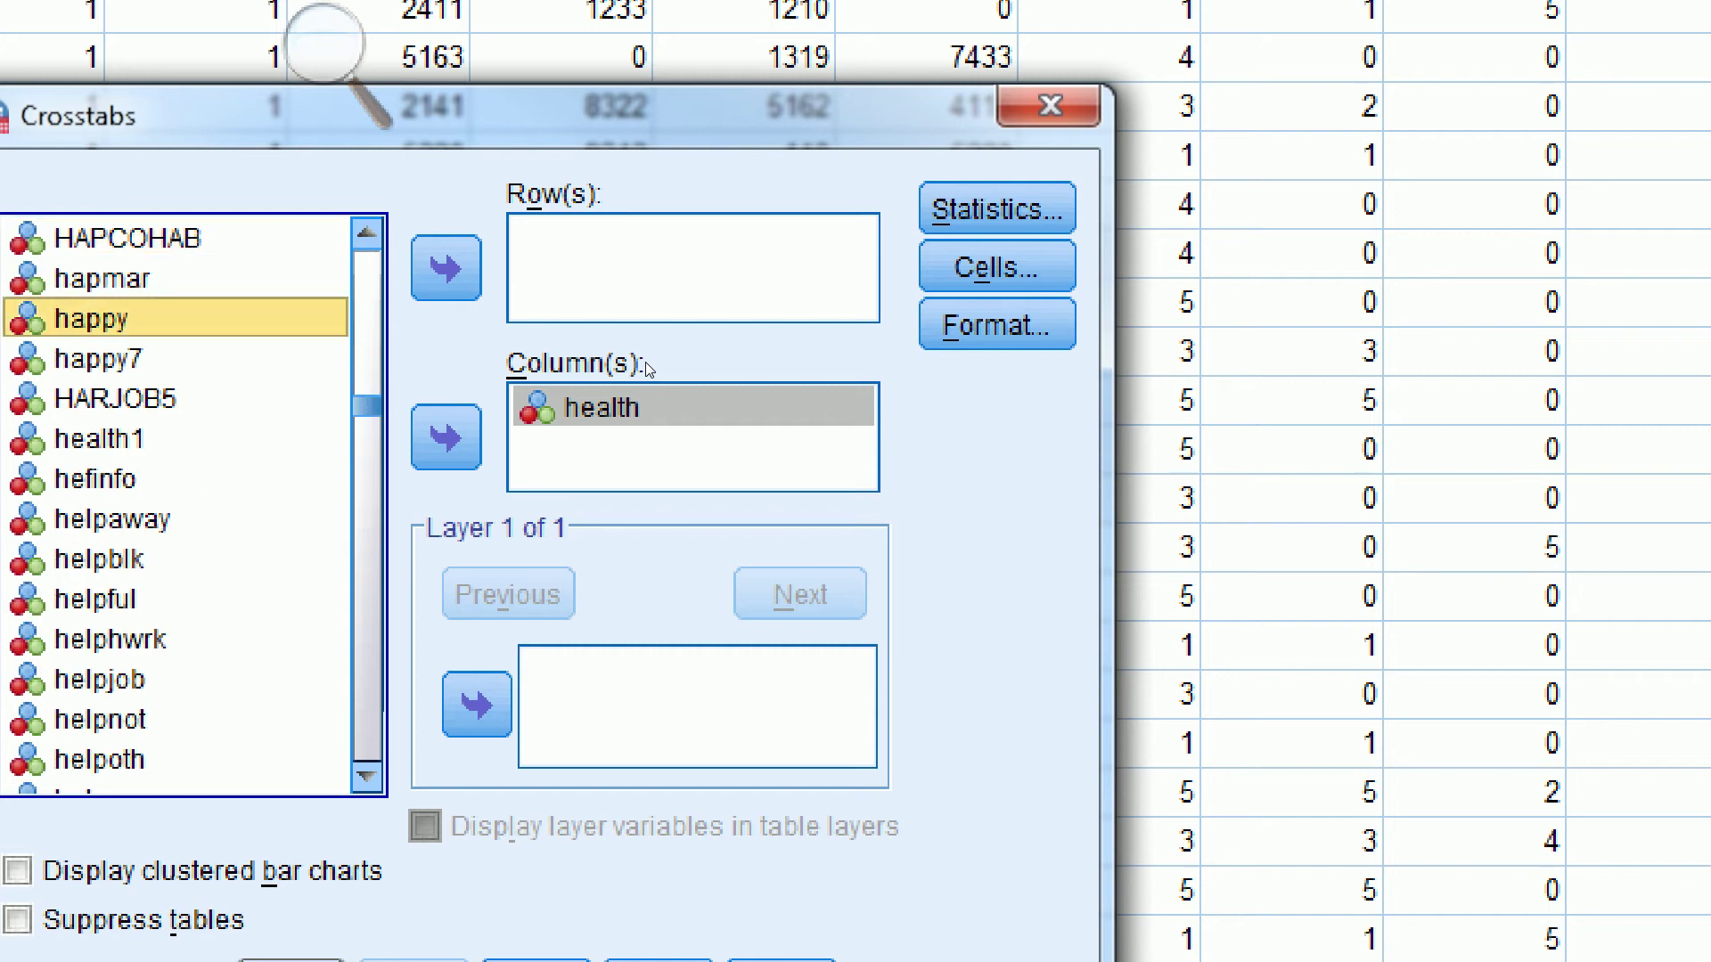
key("Tab")
key("space")
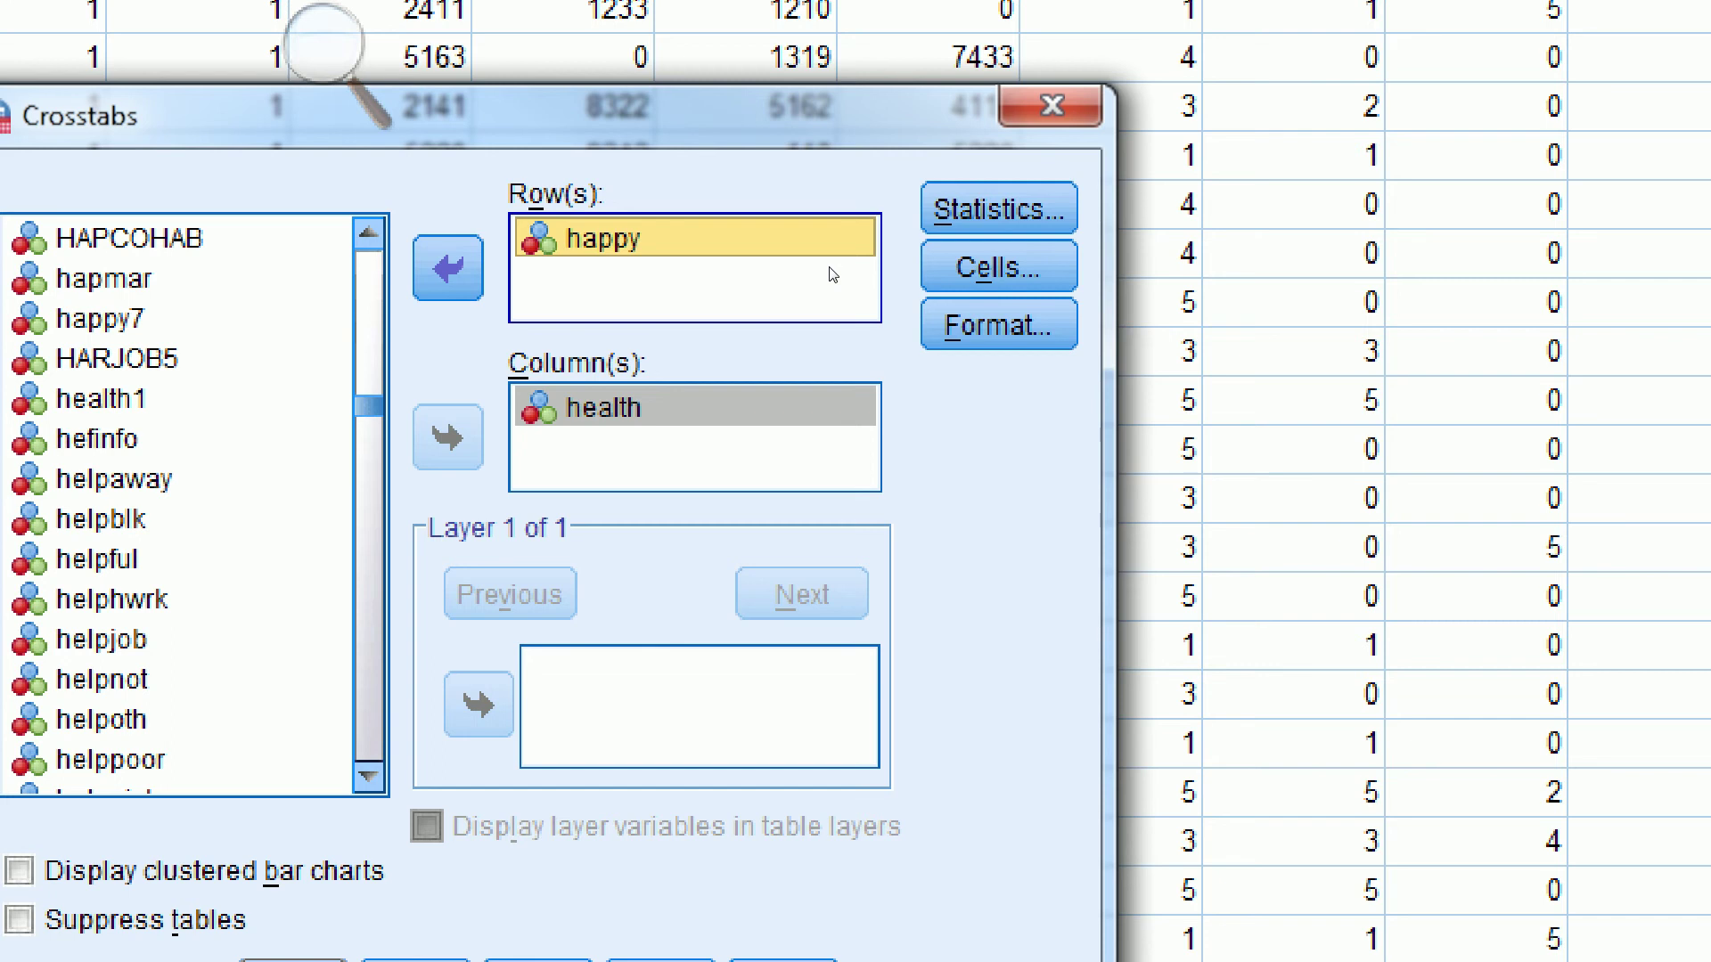
left_click_drag(857, 234, 901, 201)
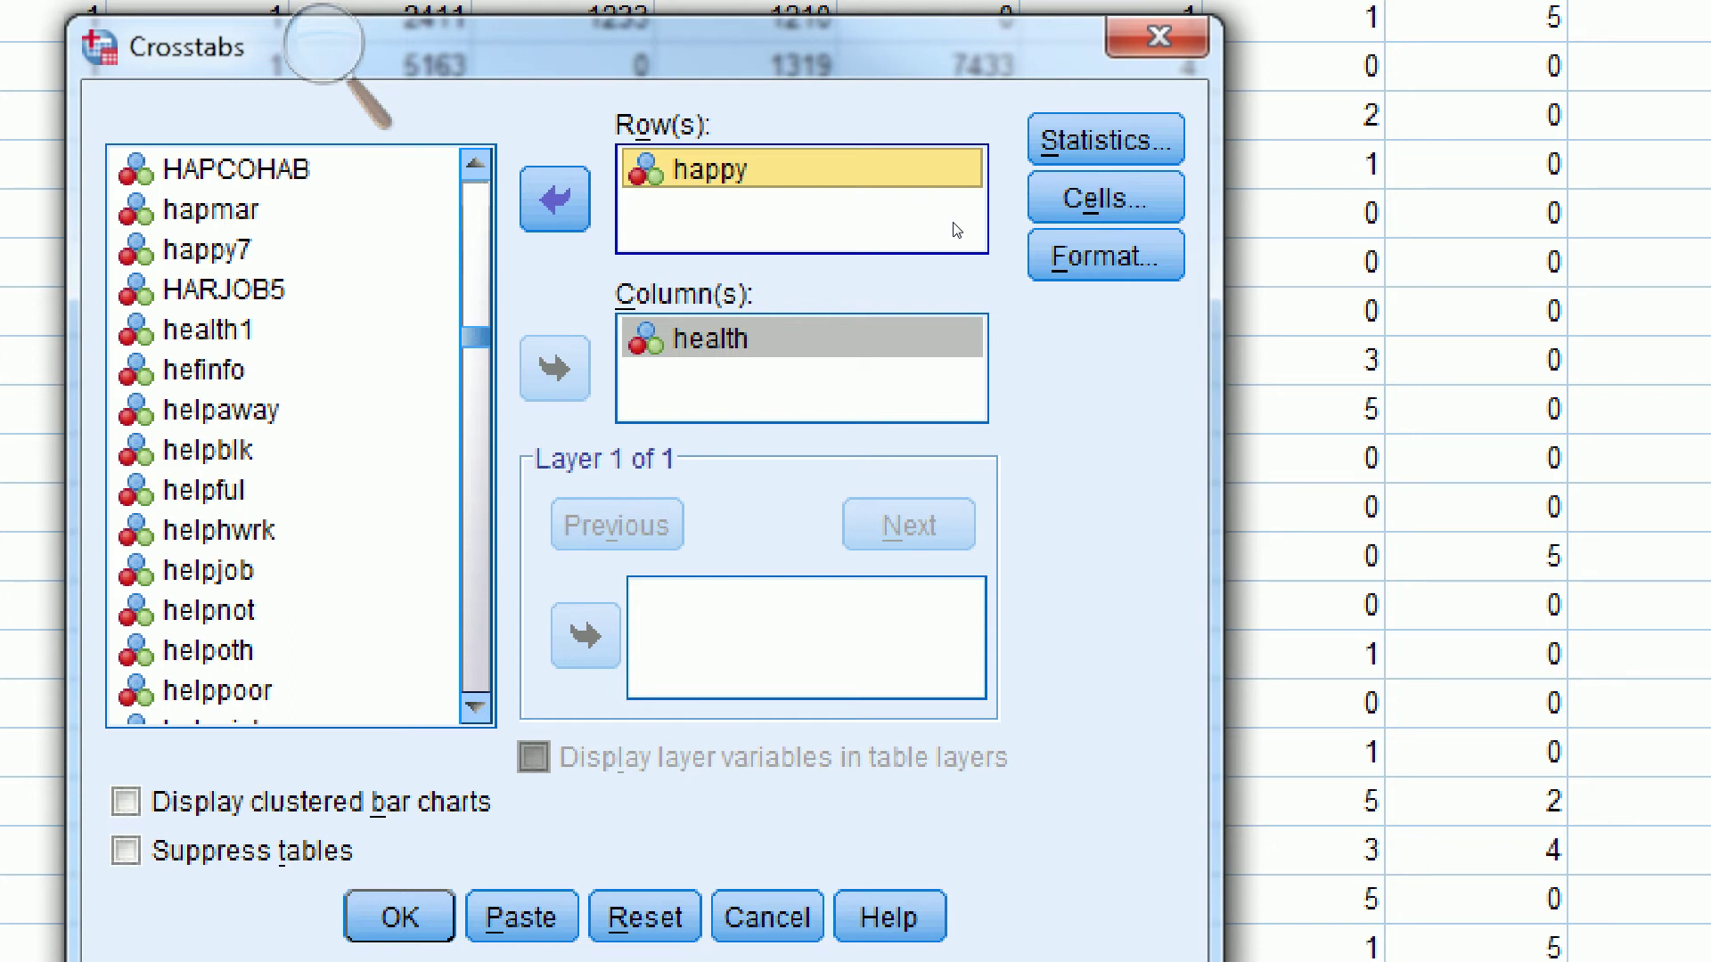
Add column percentages to the observed counts in the cell display and run the crosstab
left_click(1104, 198)
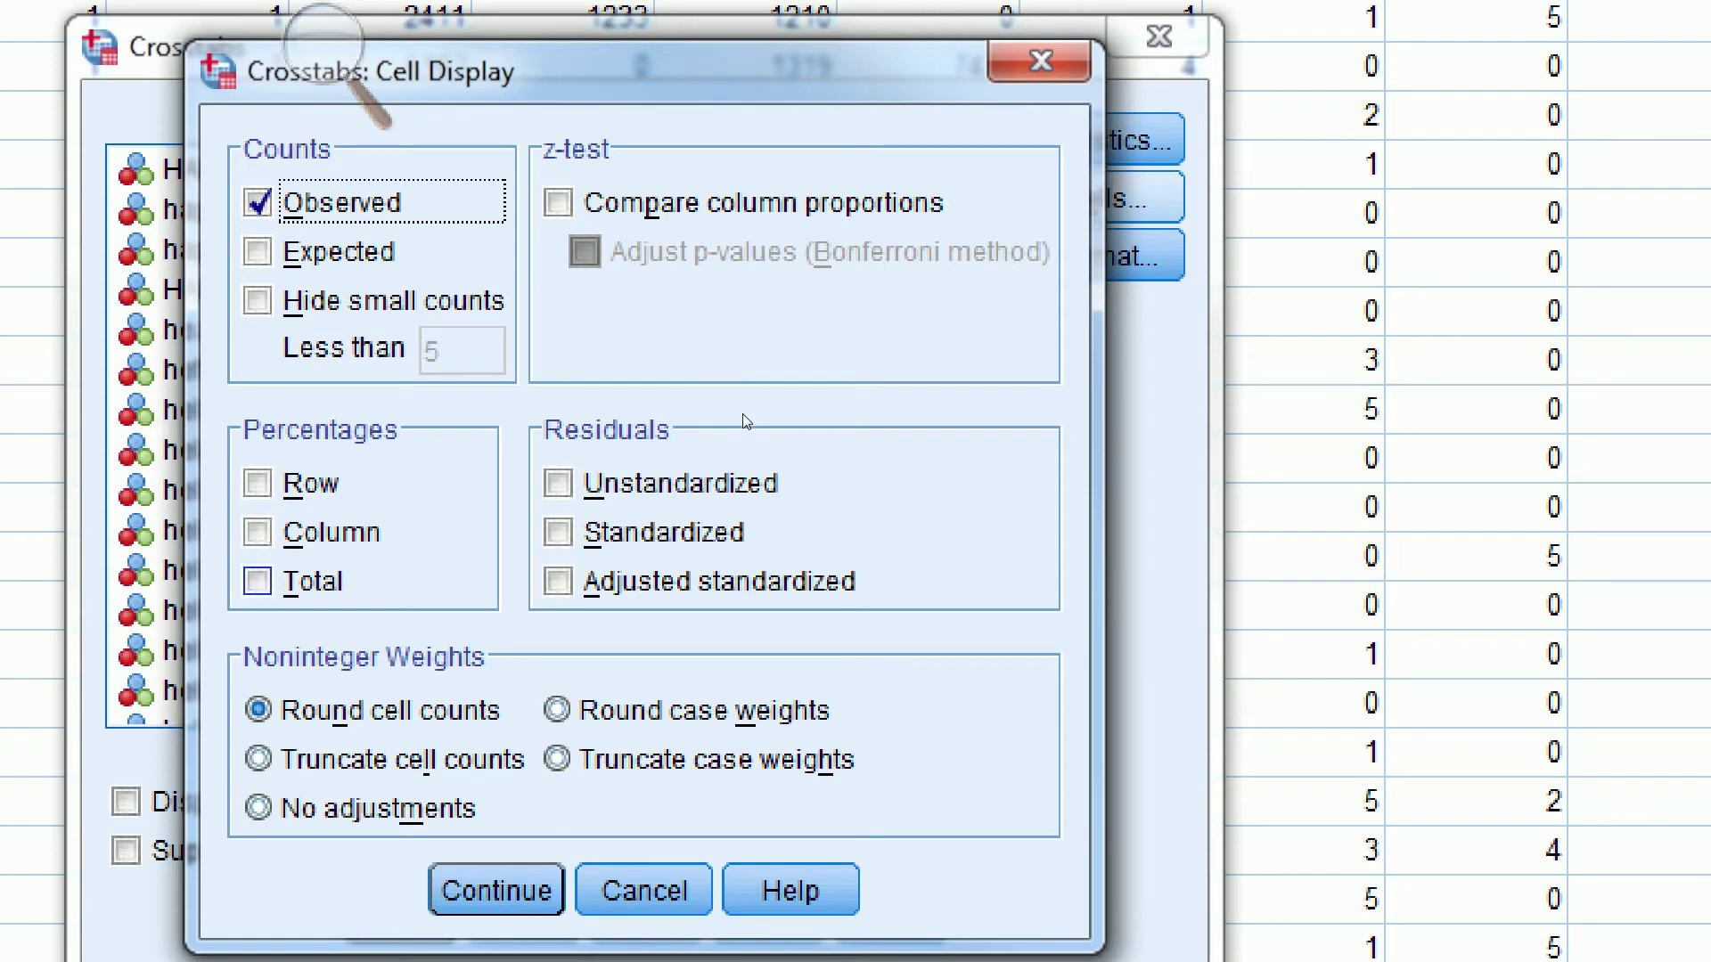
left_click(258, 532)
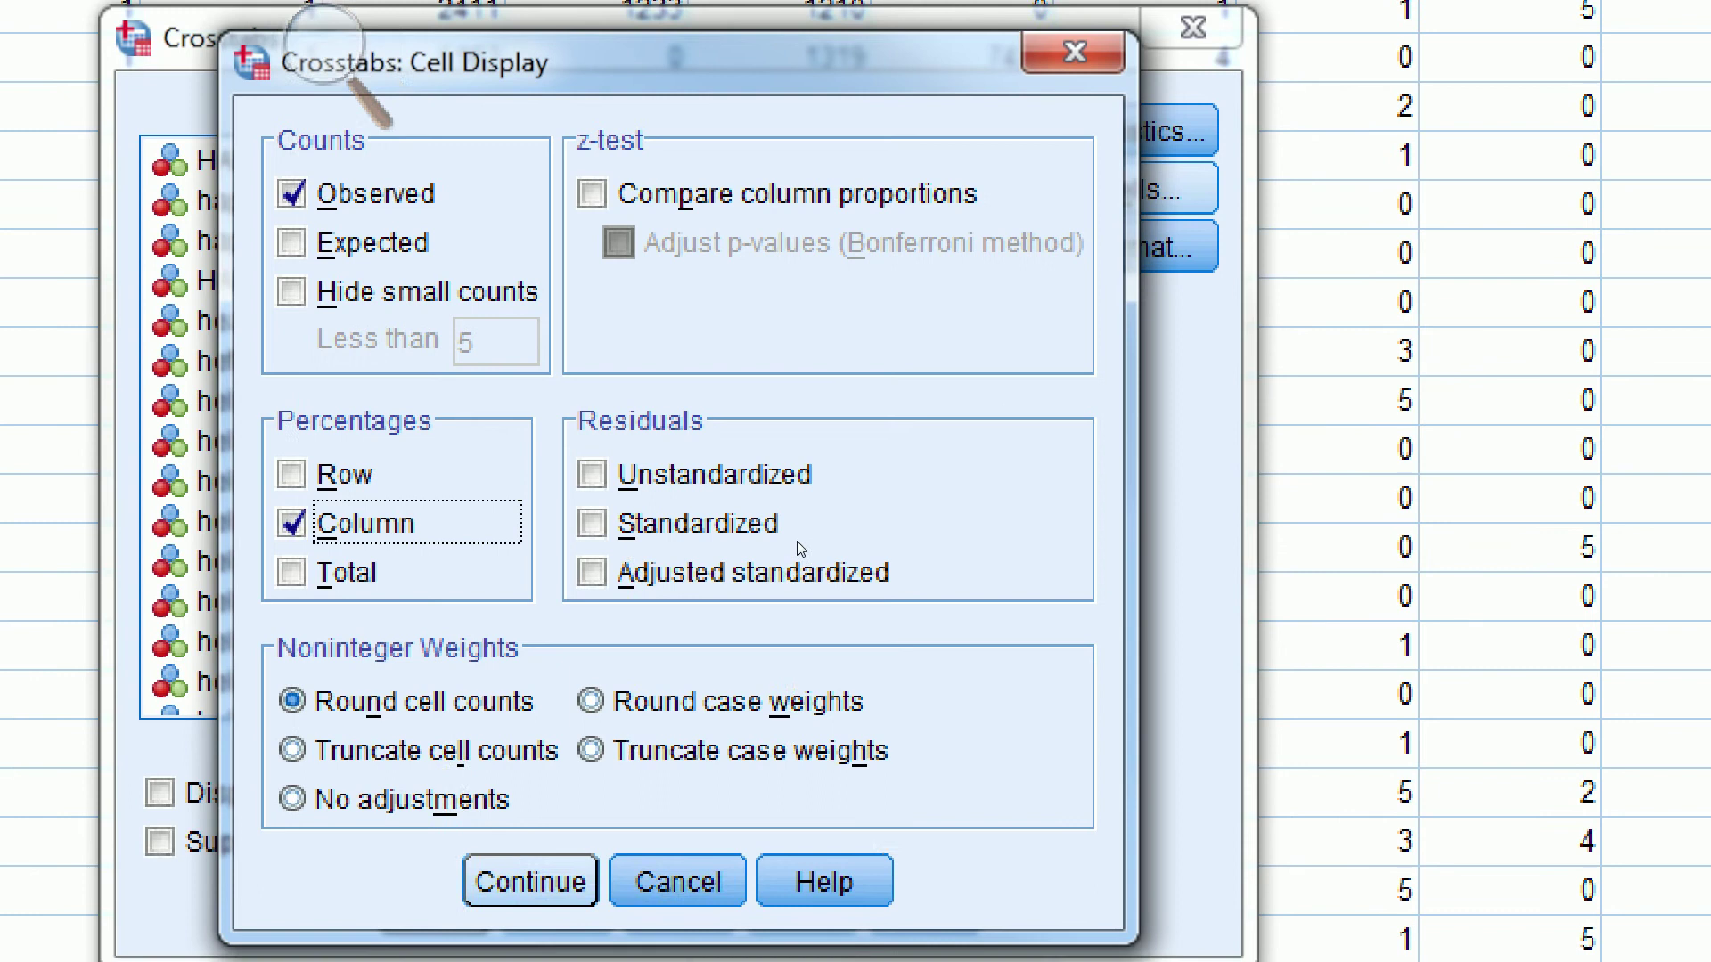
key("Return")
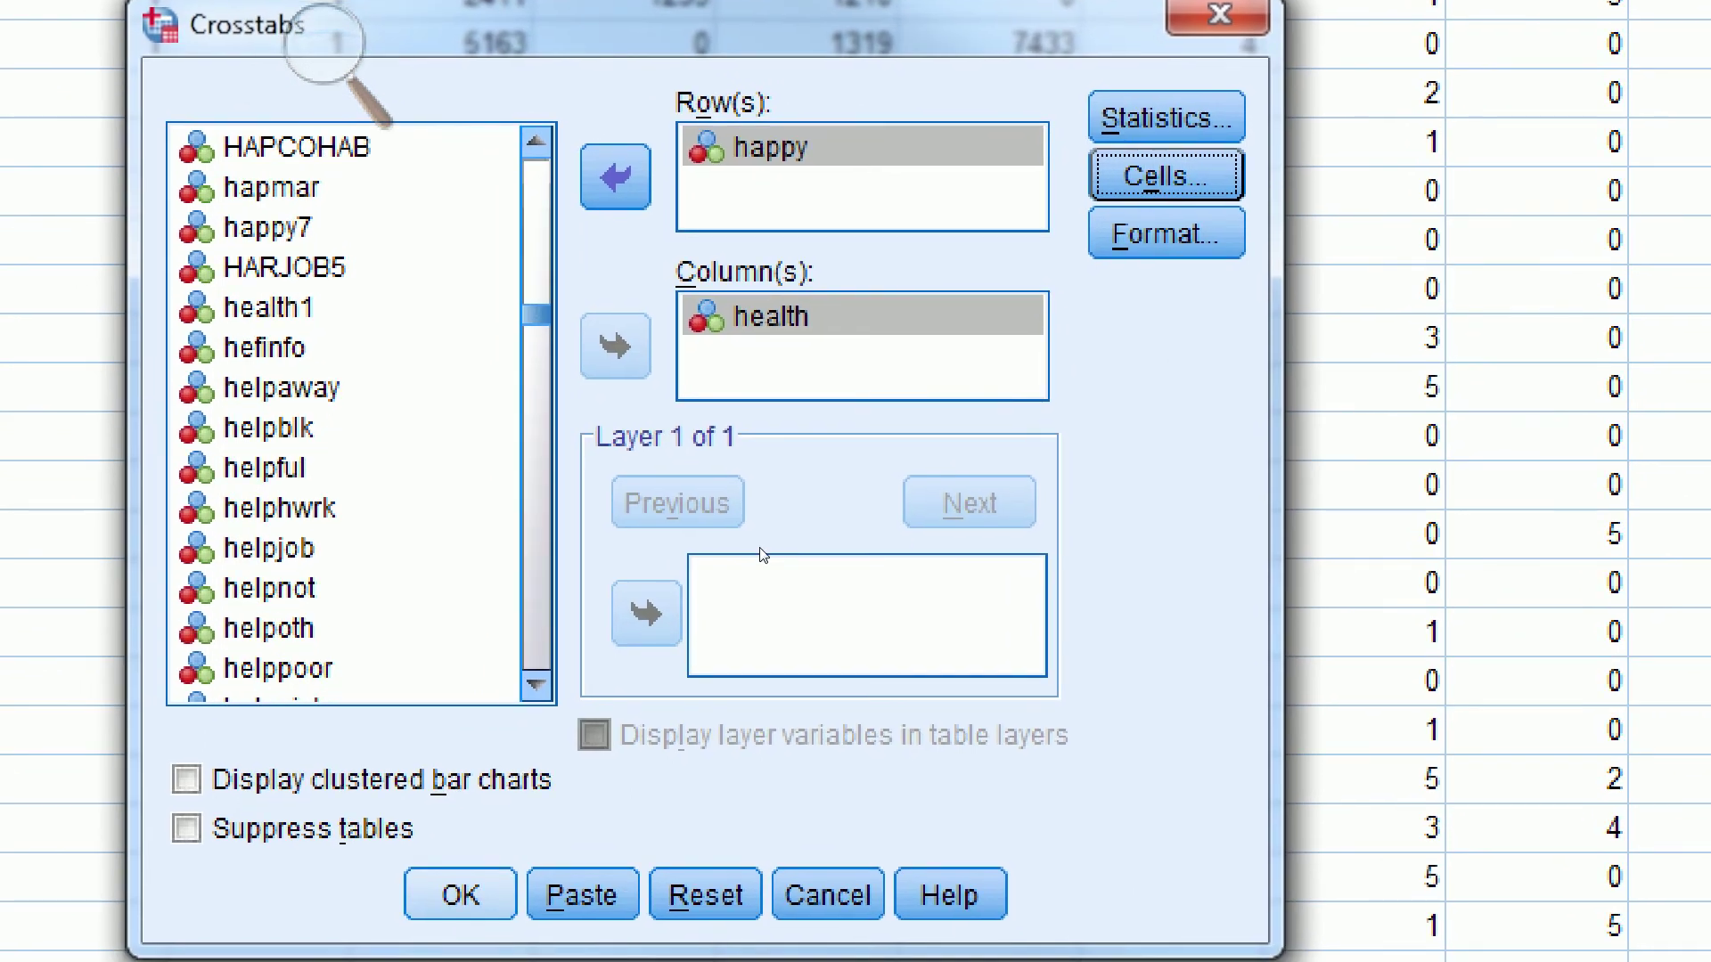
key("Return")
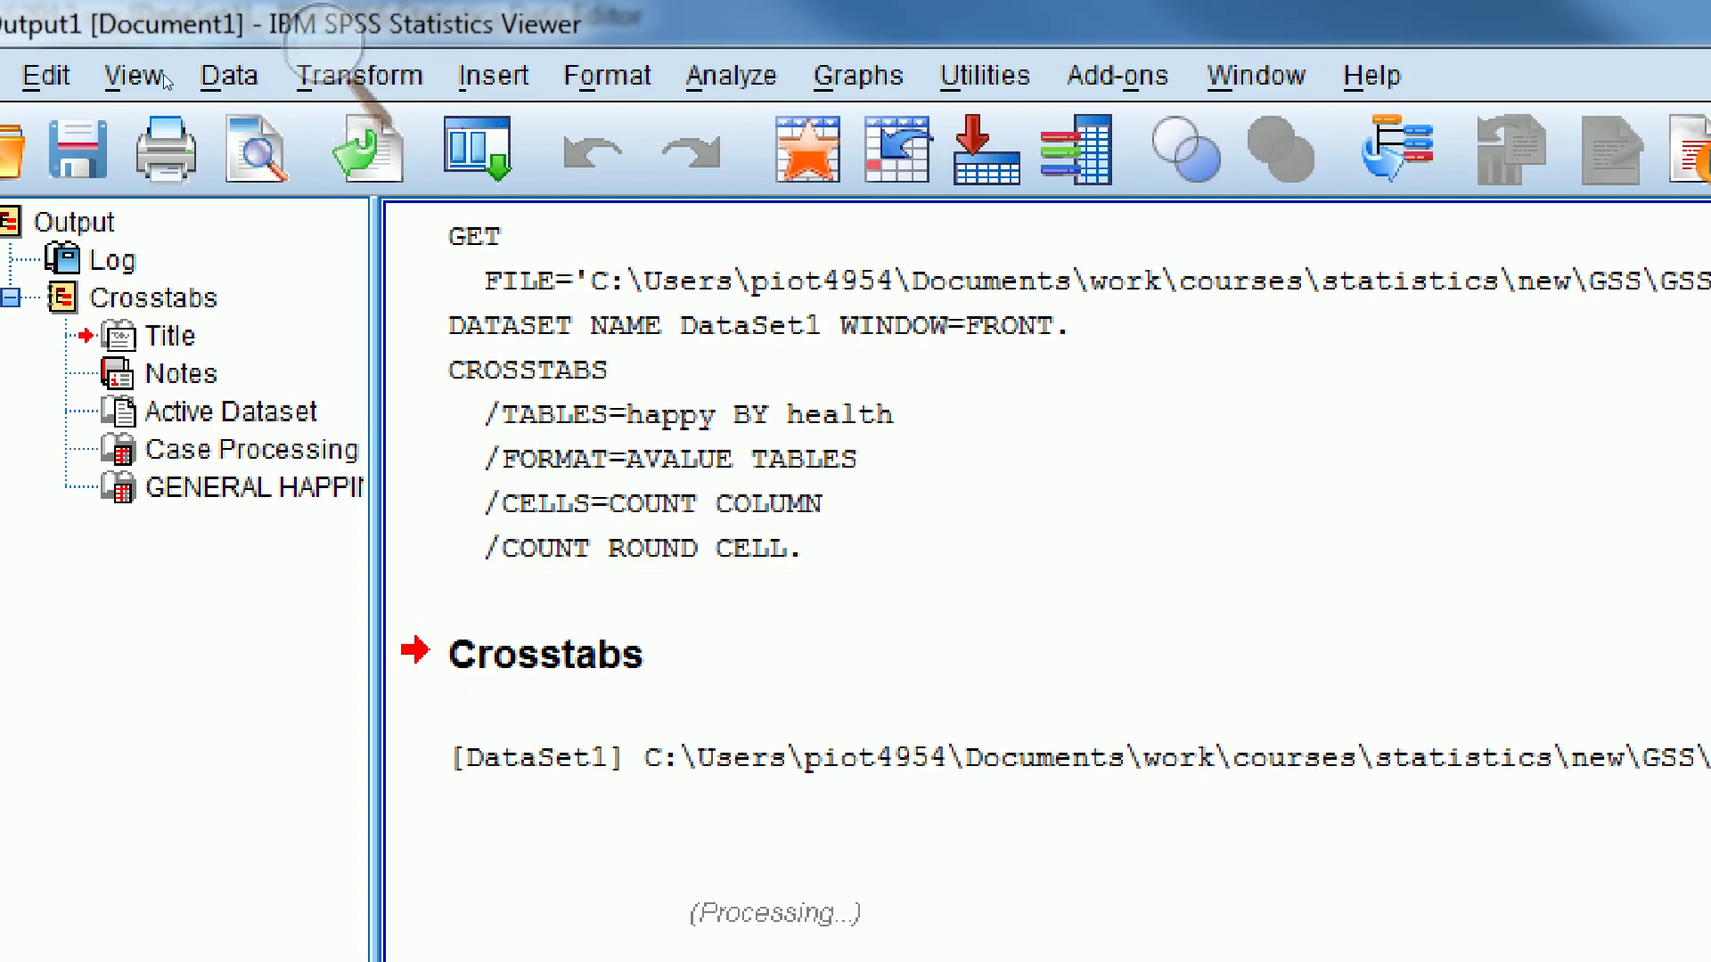
Examine the Case Processing Summary and the general happiness by condition of health crosstabulation, including the column percentages
left_click(323, 57)
left_click(319, 75)
left_click(319, 75)
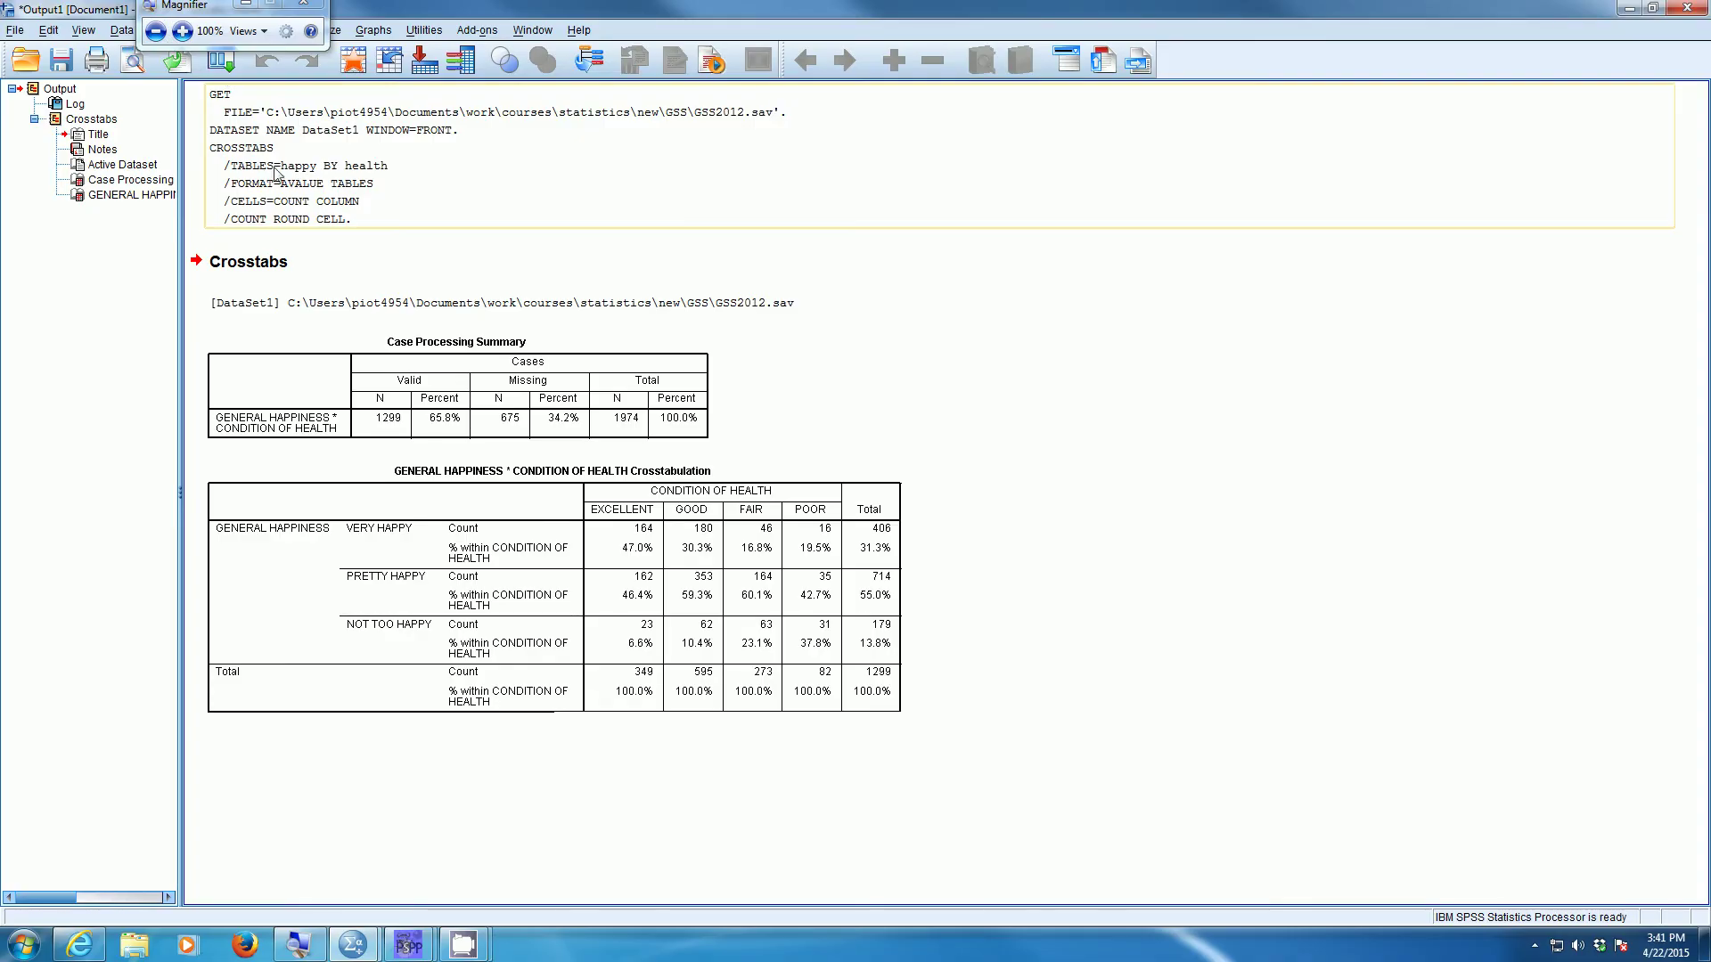
left_click_drag(221, 17, 804, 422)
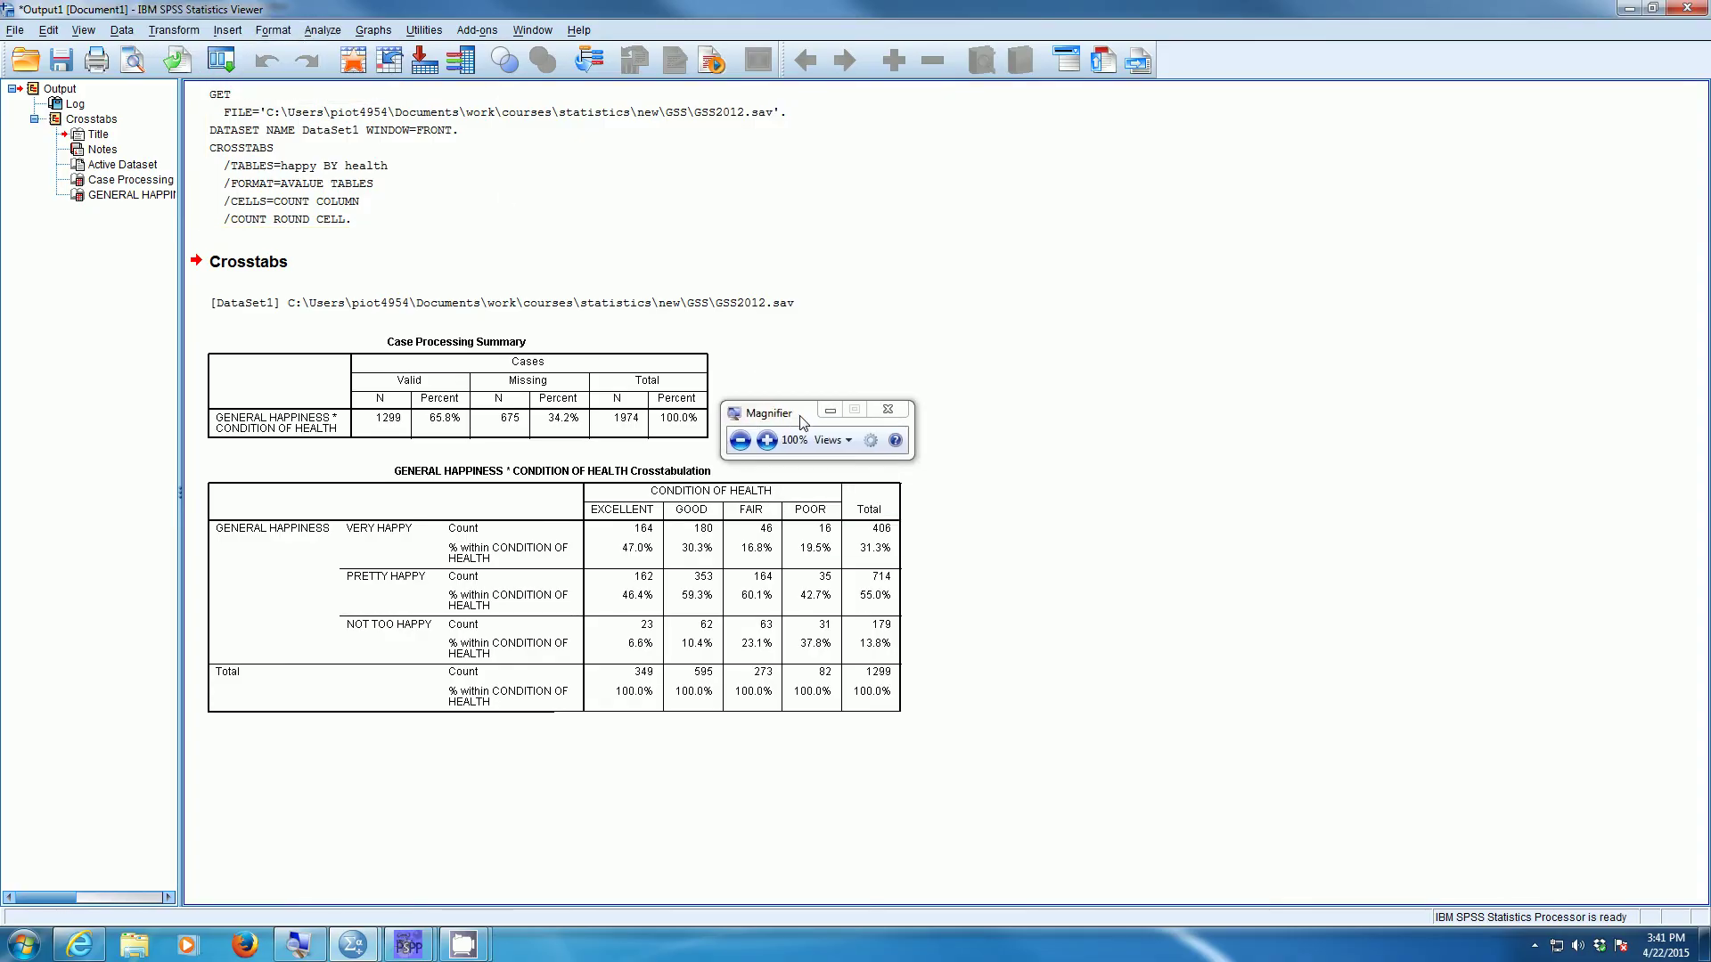
left_click(766, 440)
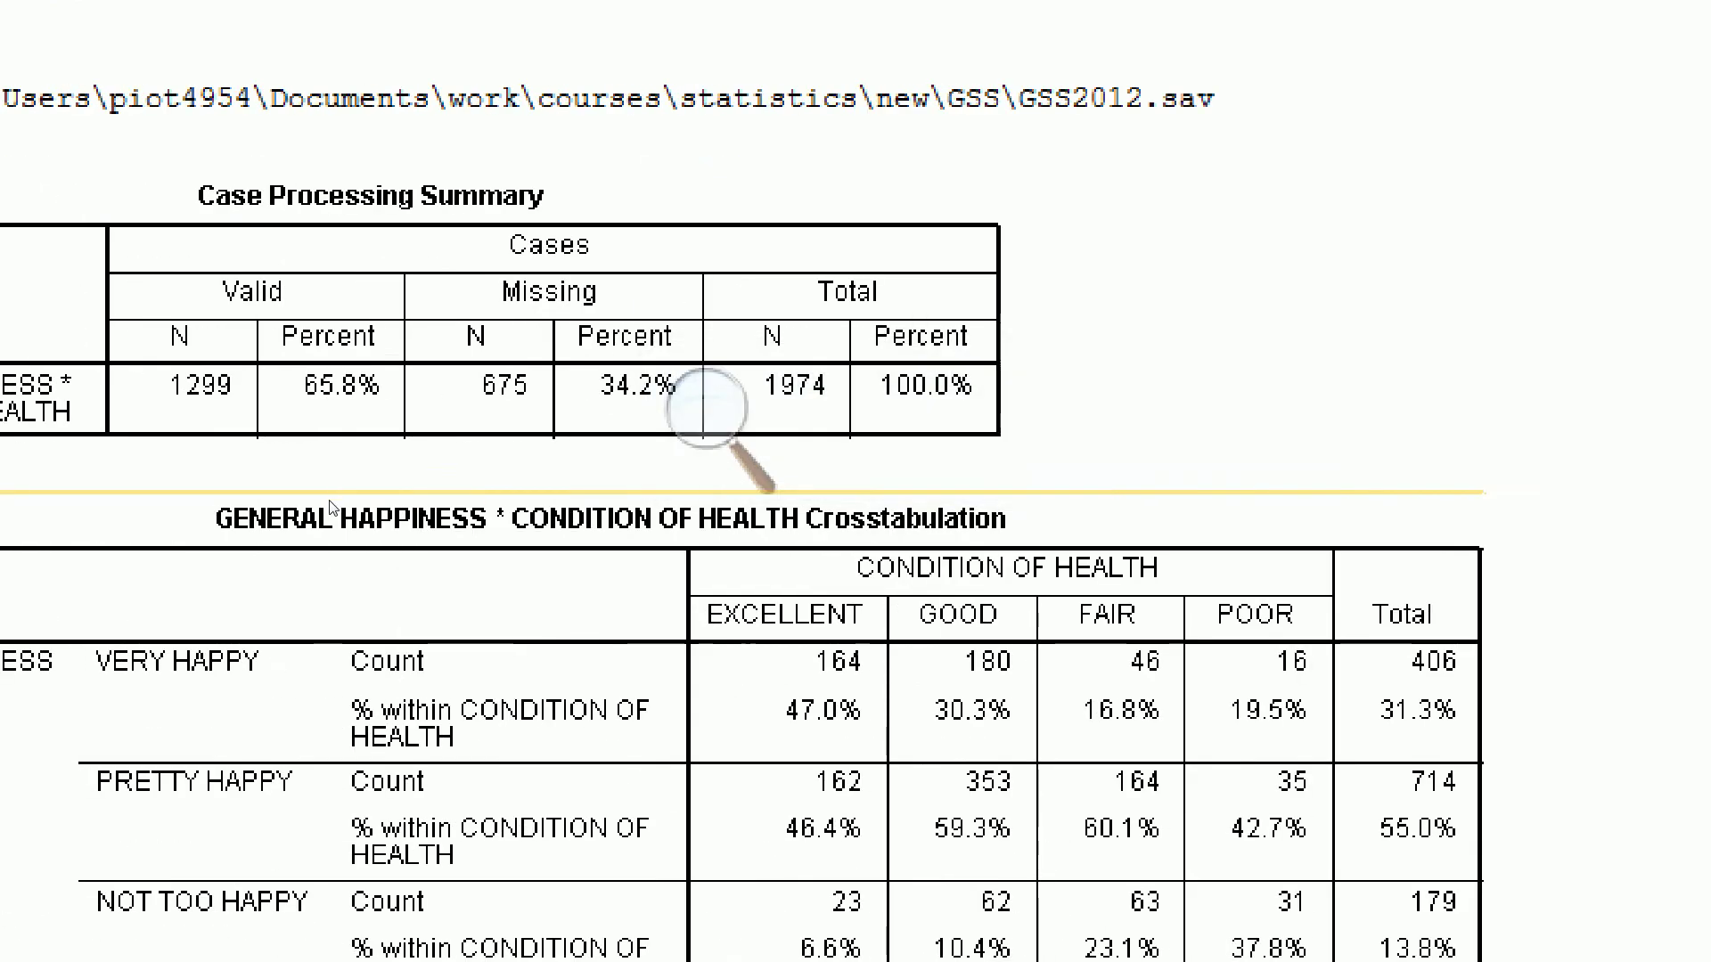
left_click(365, 428)
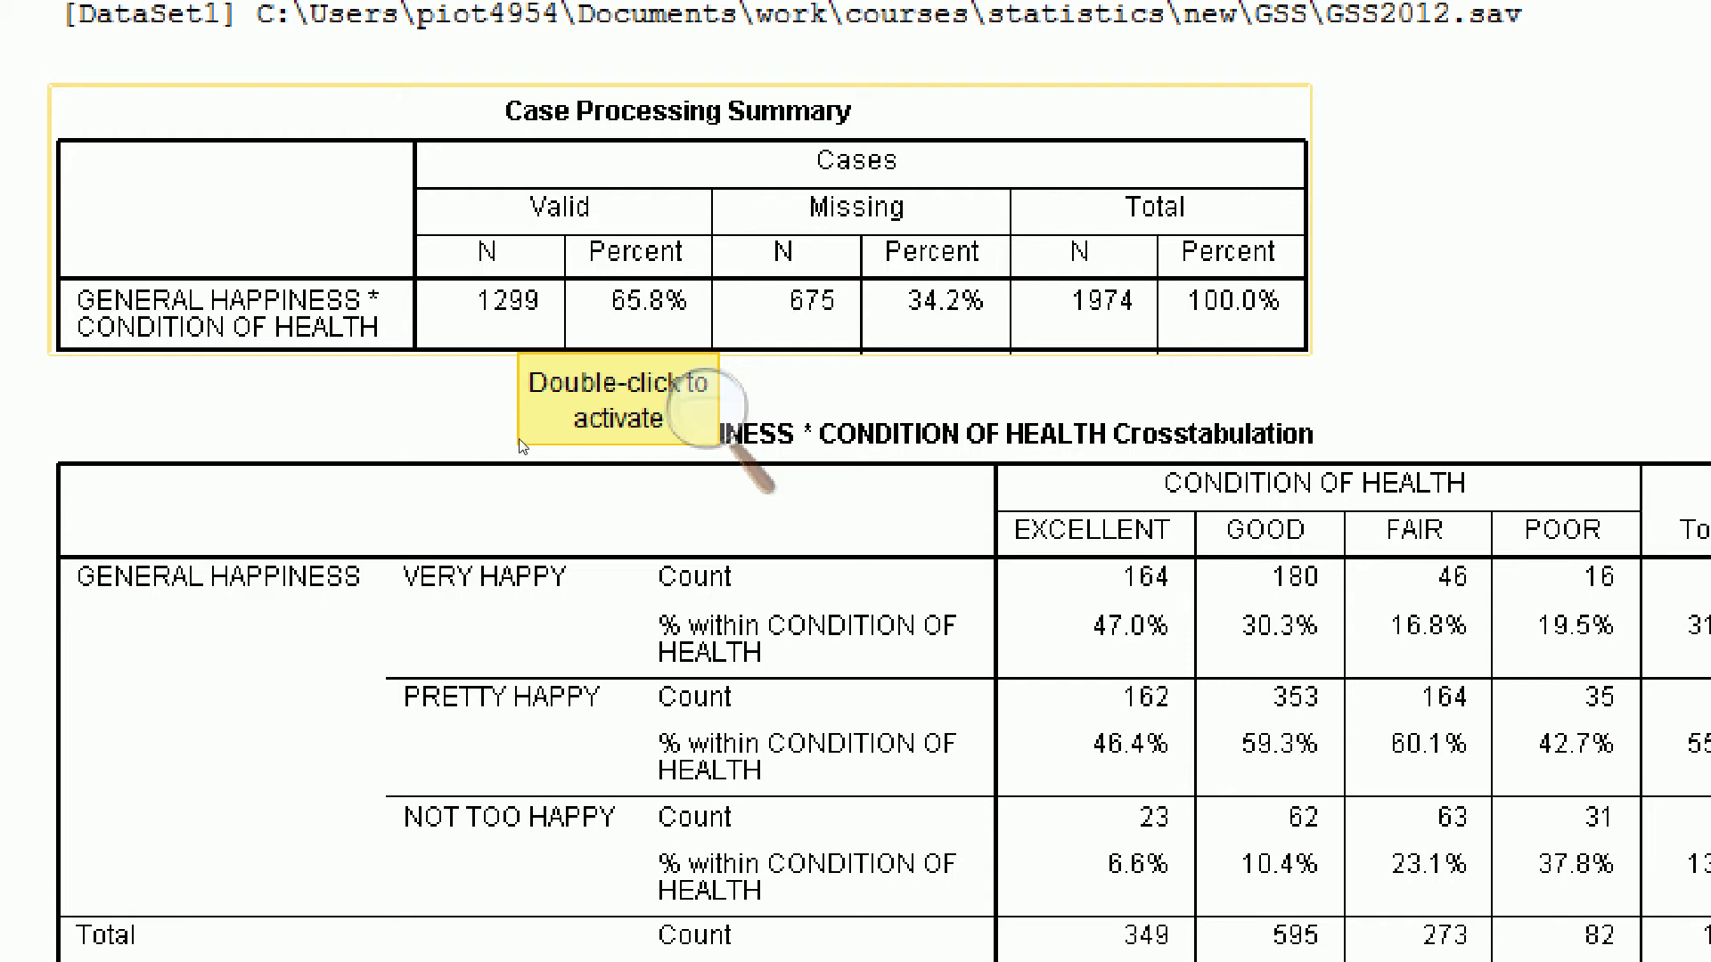
left_click(857, 613)
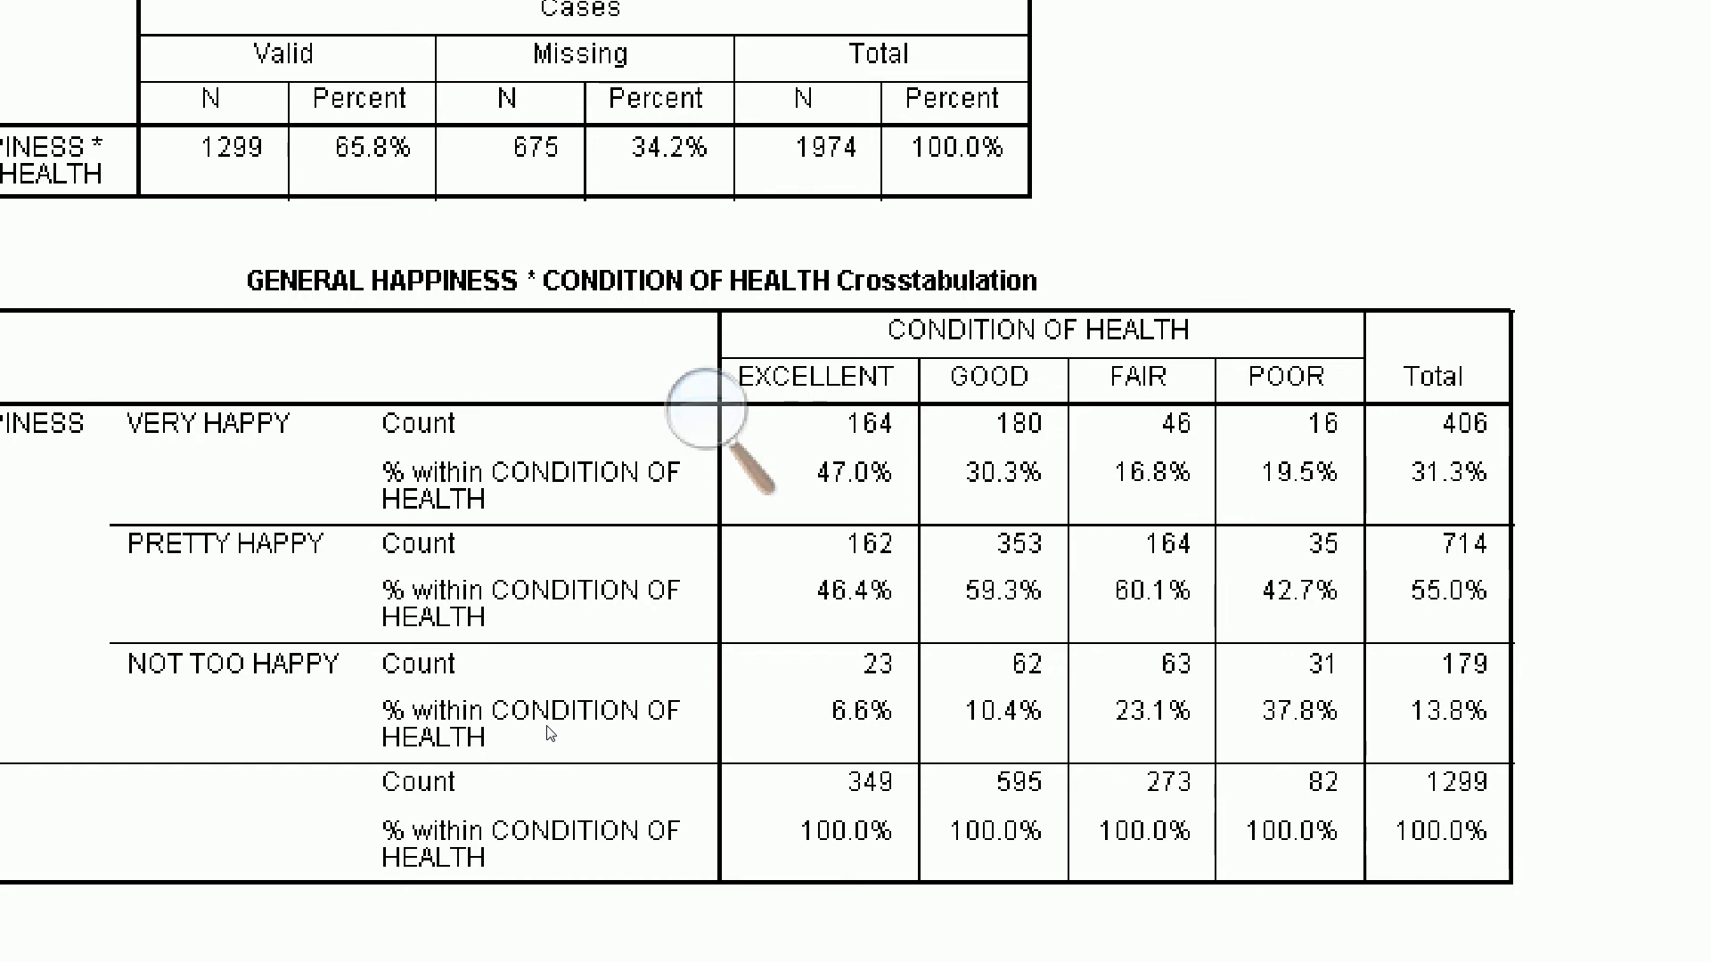
left_click(538, 711)
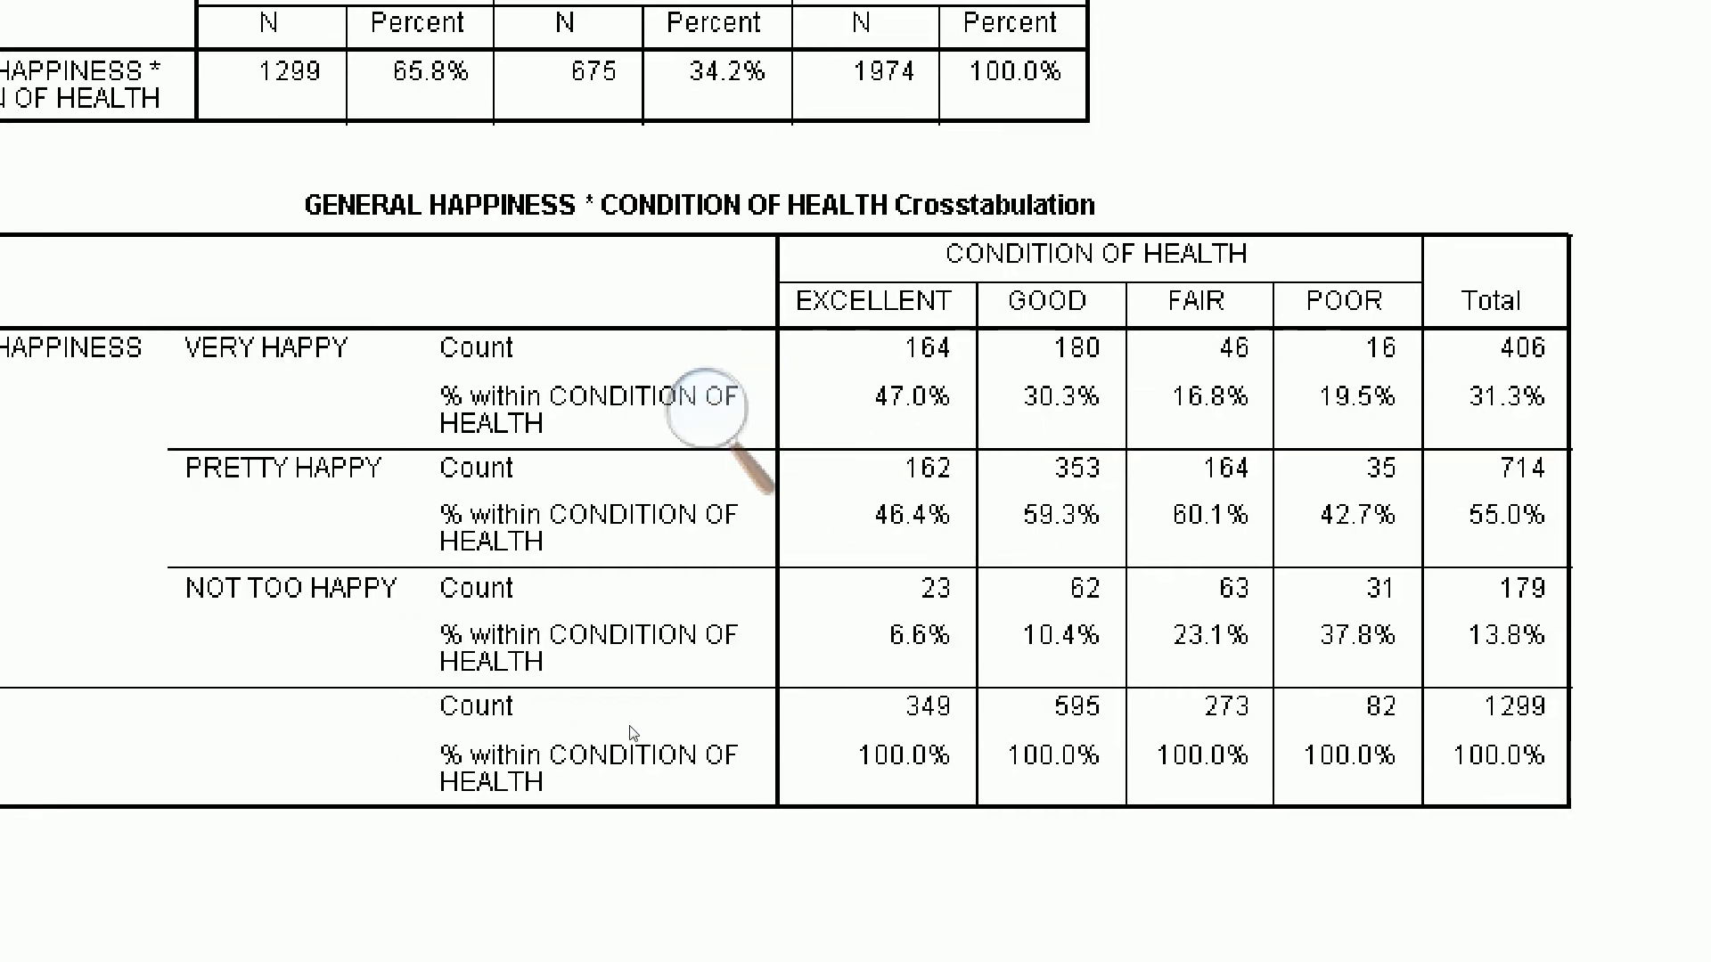
left_click(674, 676)
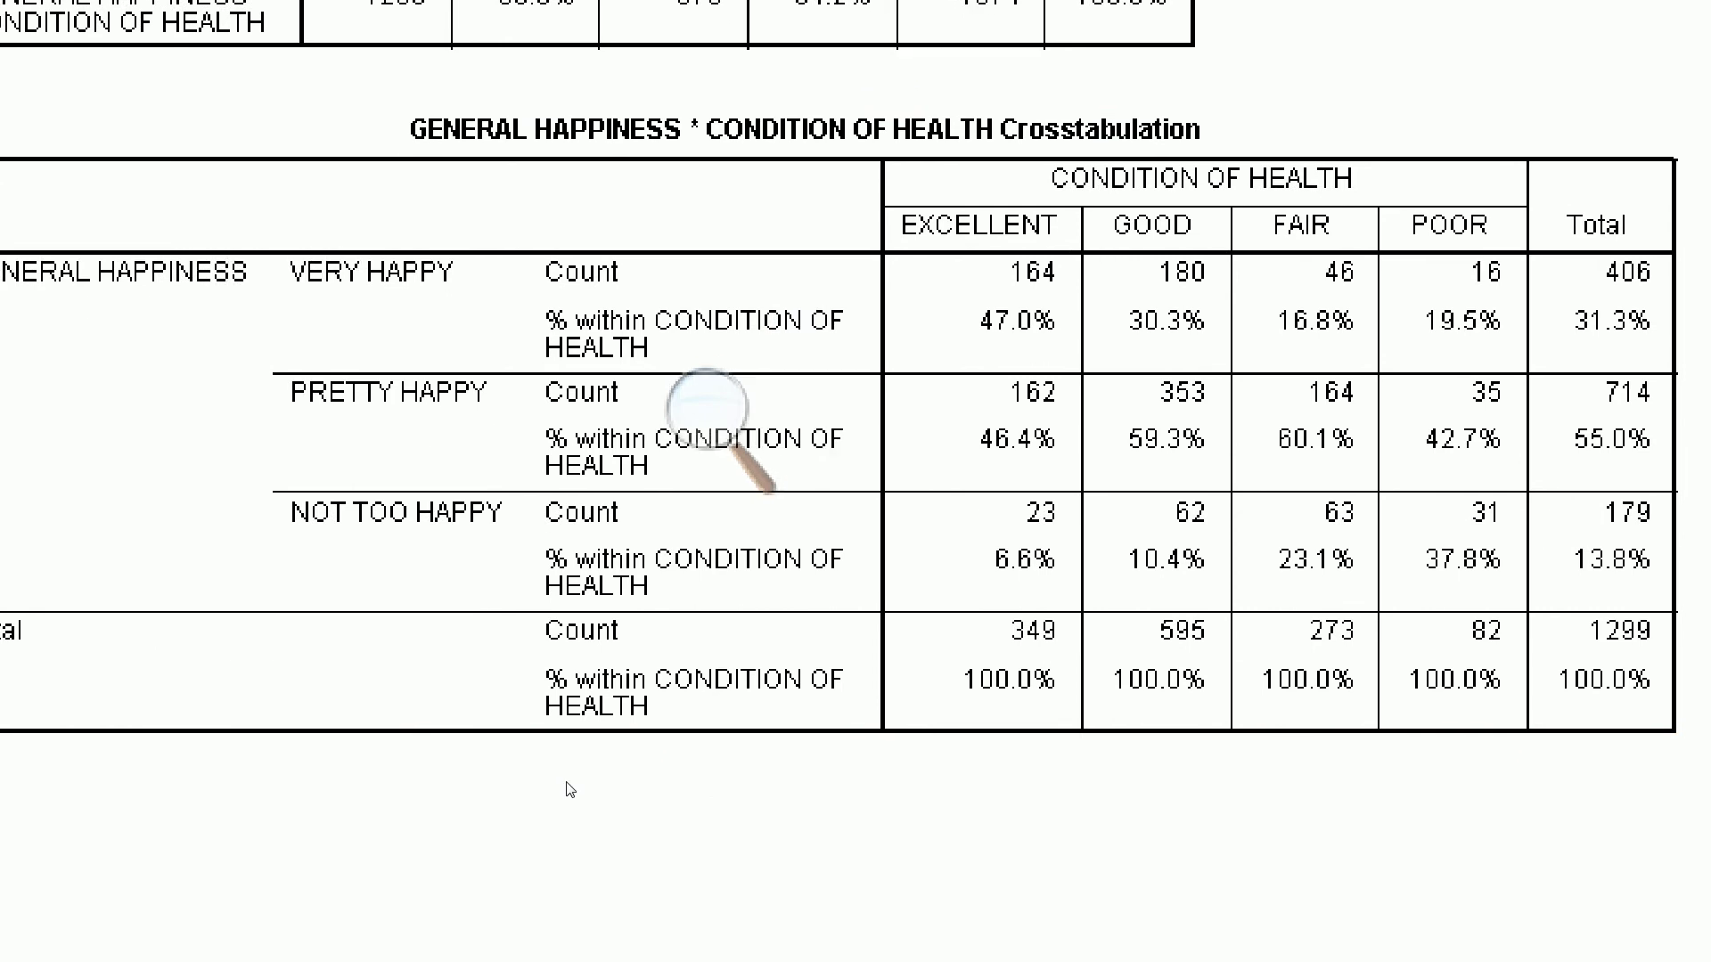
left_click(415, 653)
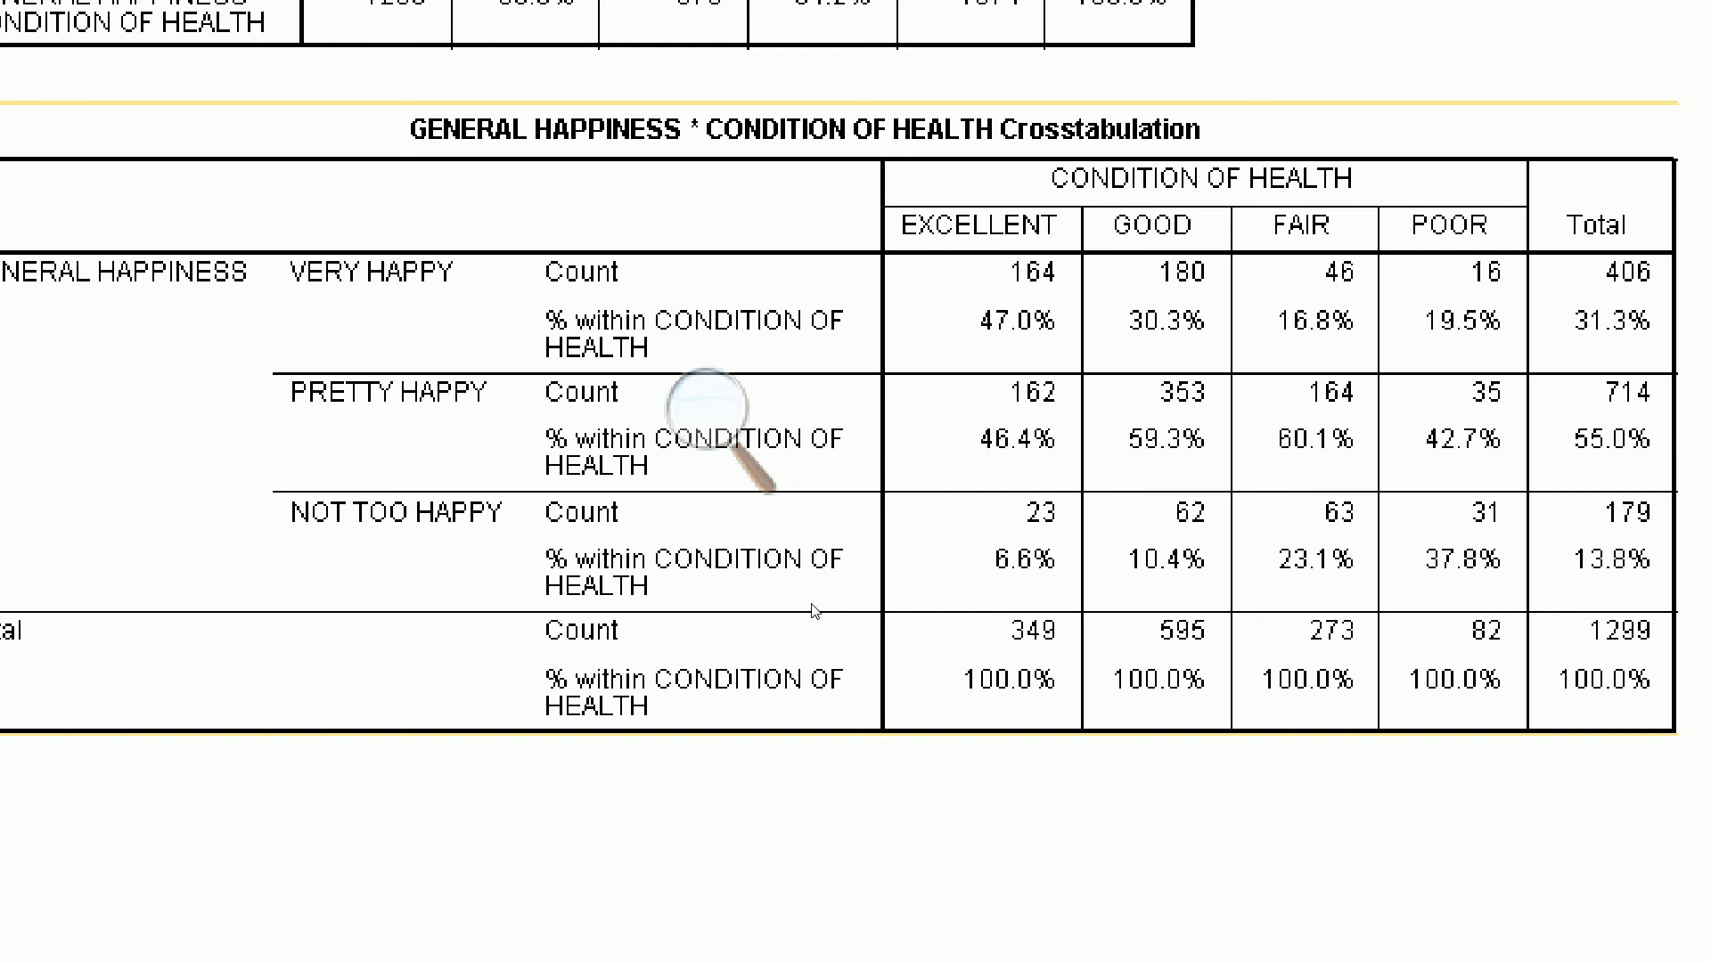
Return the screen magnification to 100% and switch to the PSPPIRE Data Editor with GSS2012.sav
left_click(515, 593)
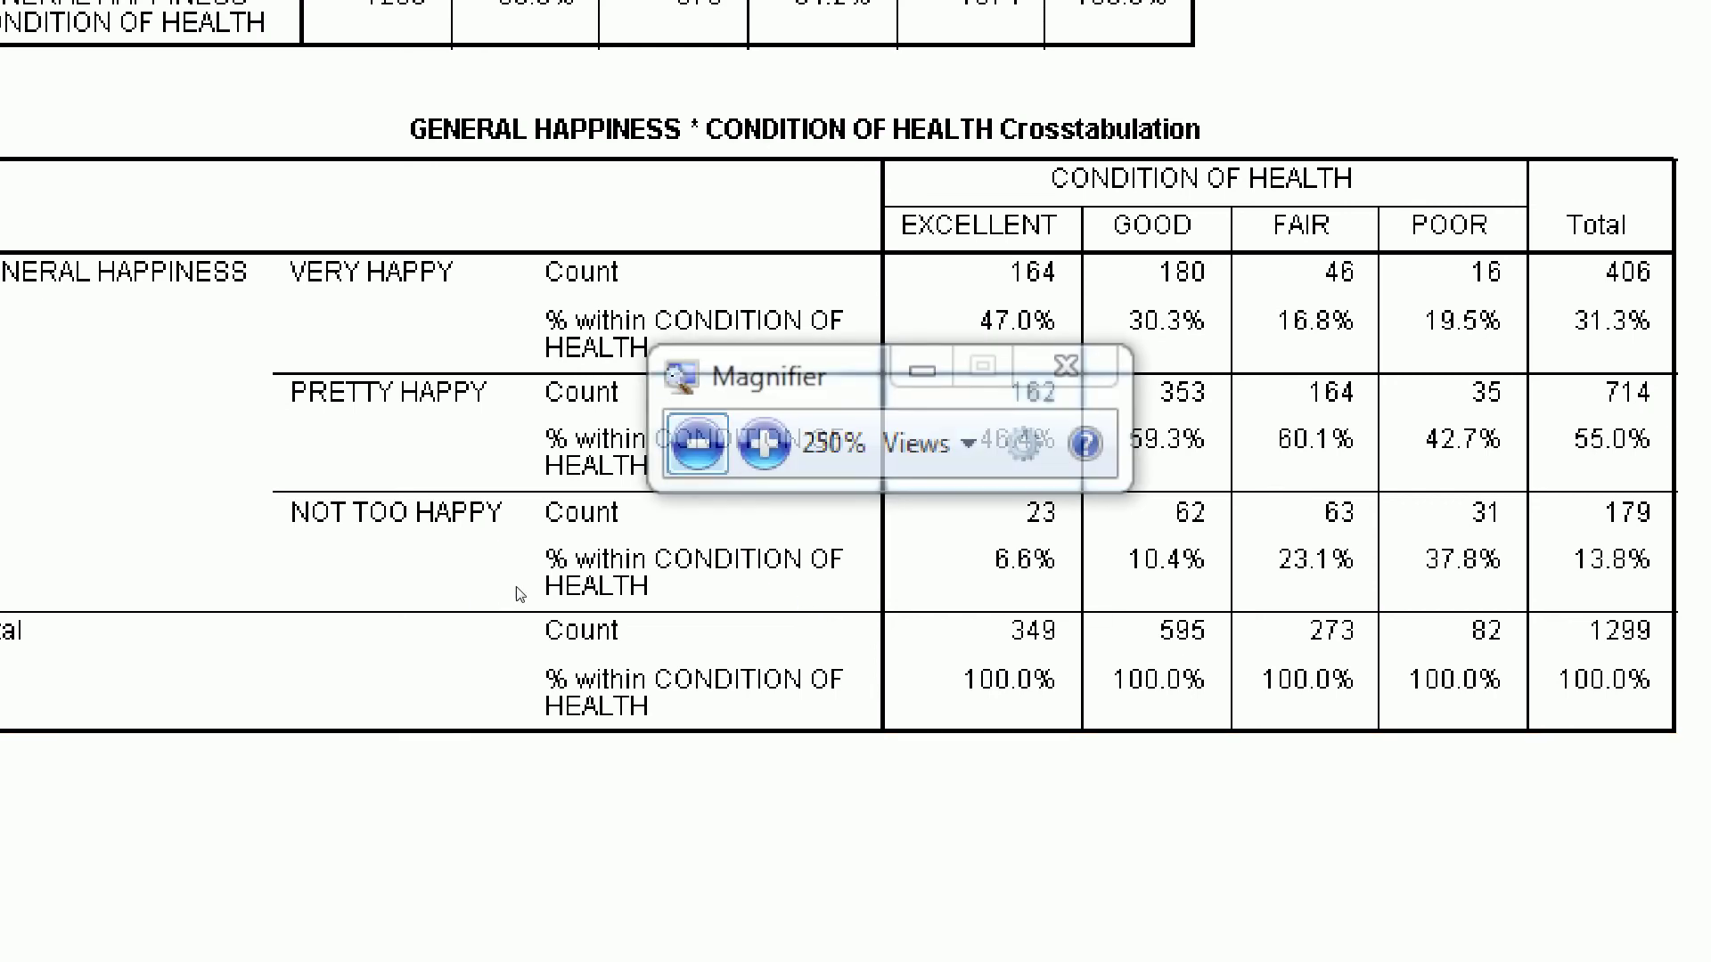
left_click(515, 593)
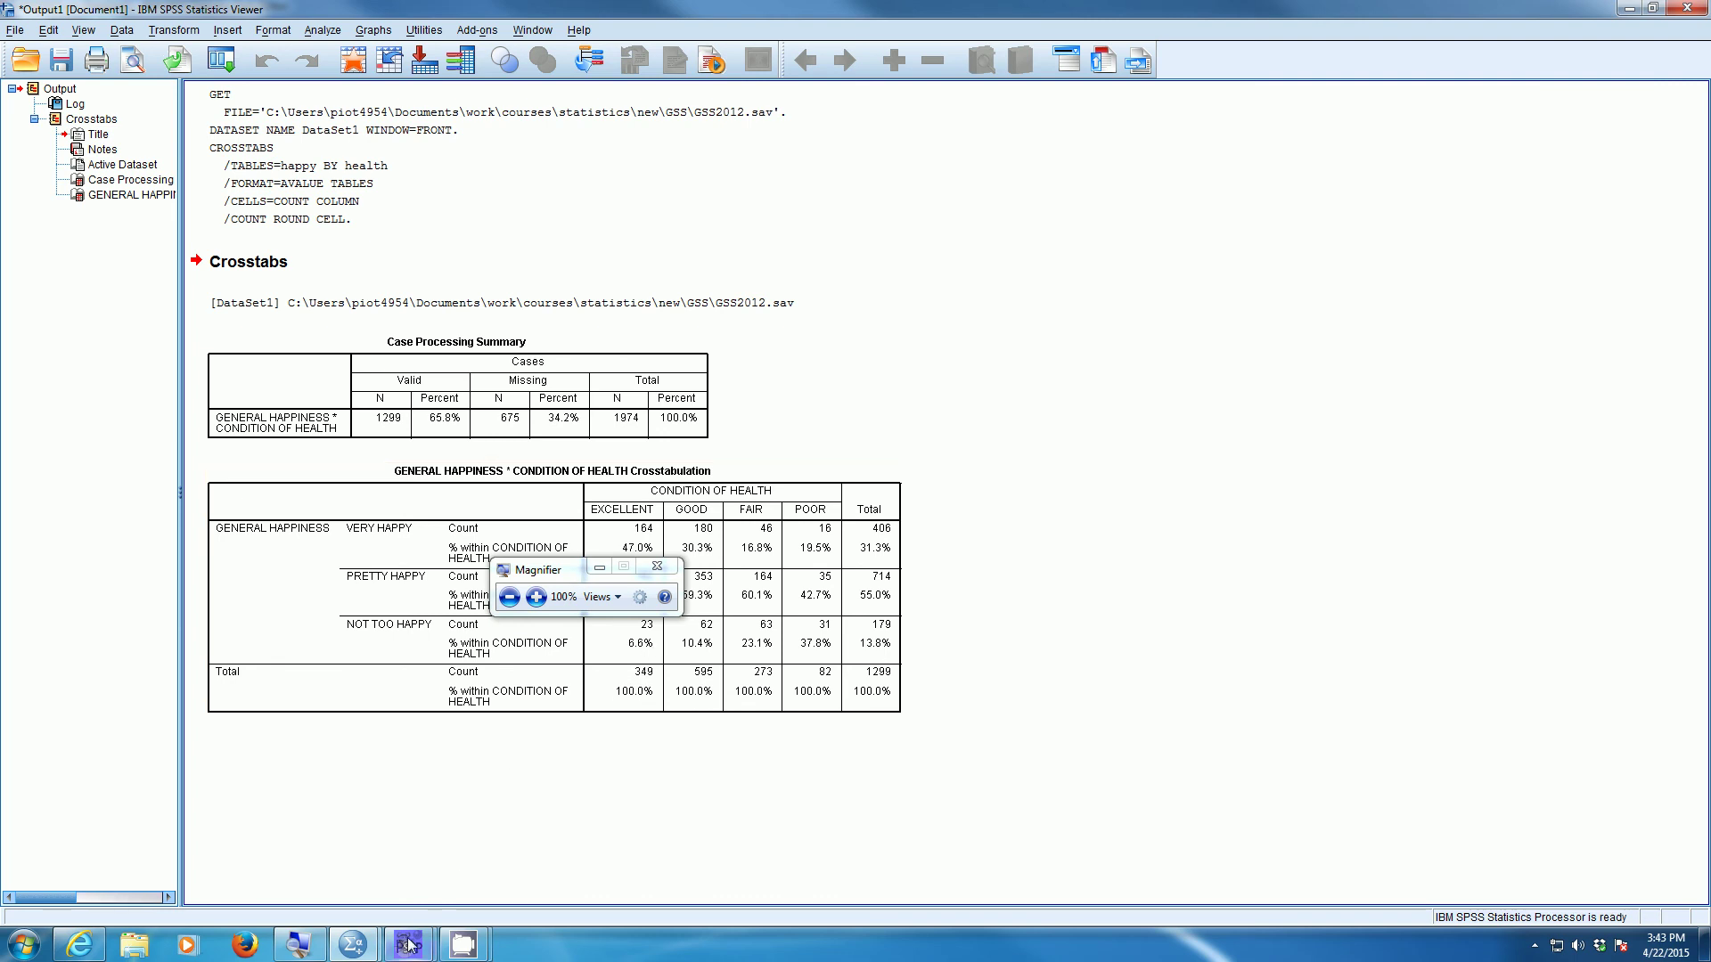
mouse_move(408, 943)
left_click(375, 892)
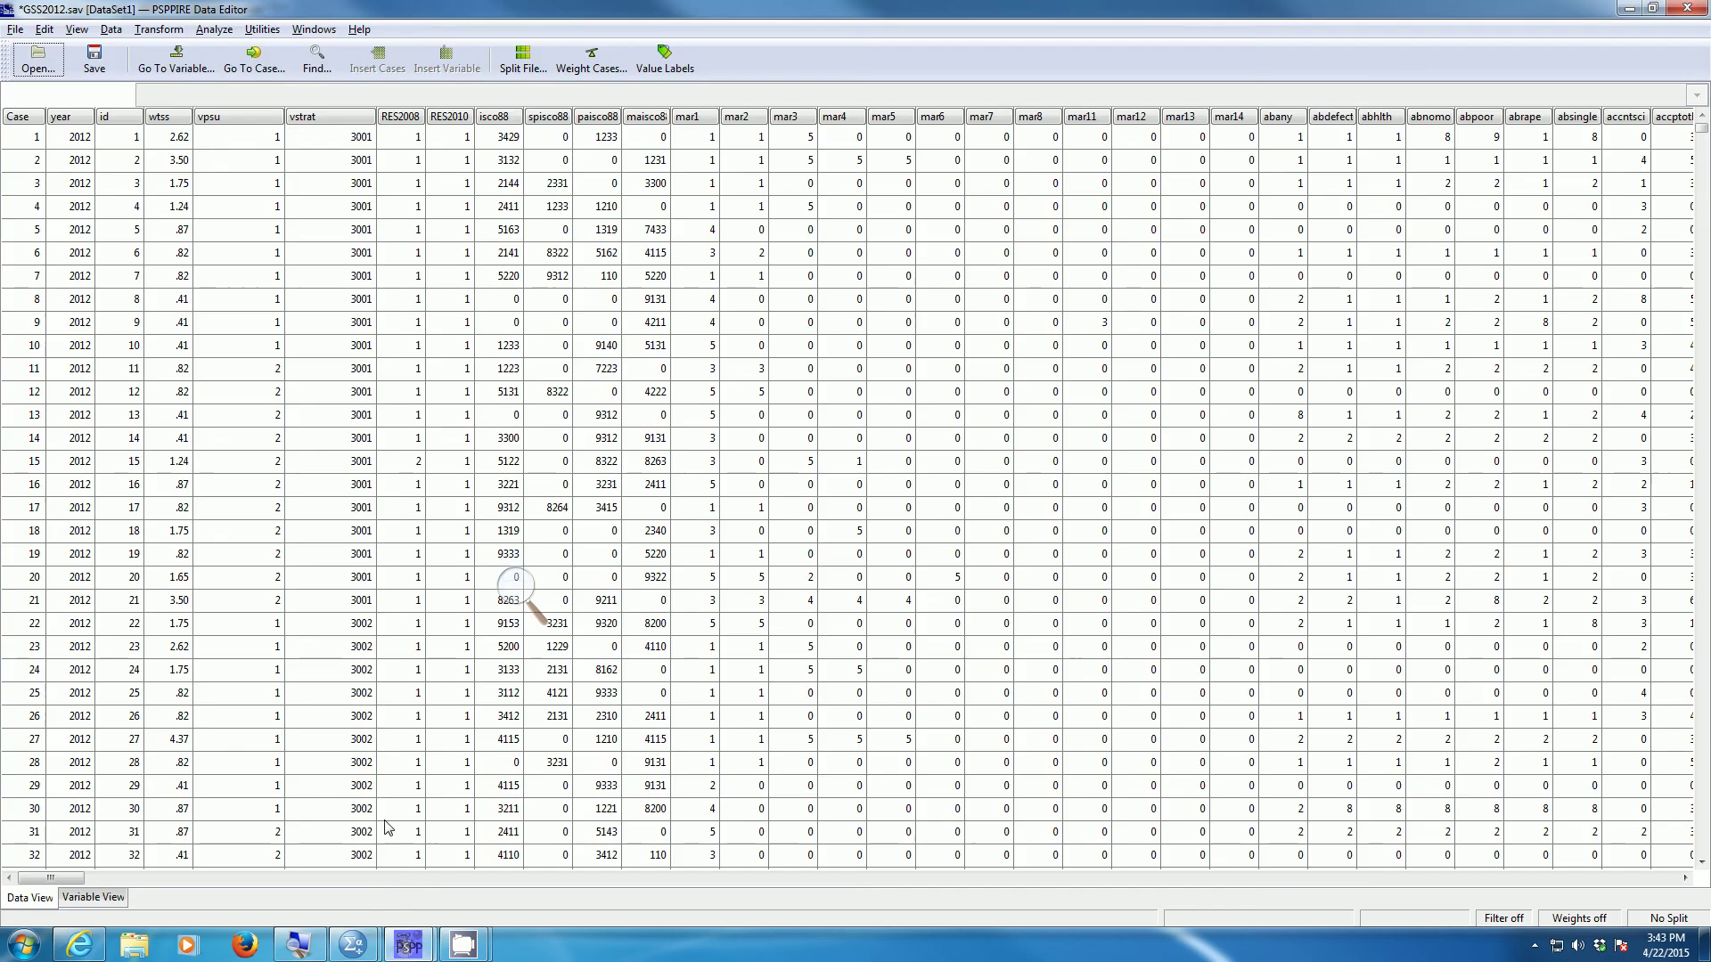
Magnify the PSPPIRE data window to 250% and start its Crosstabs procedure
left_click(525, 580)
left_click_drag(525, 580, 311, 35)
left_click(312, 58)
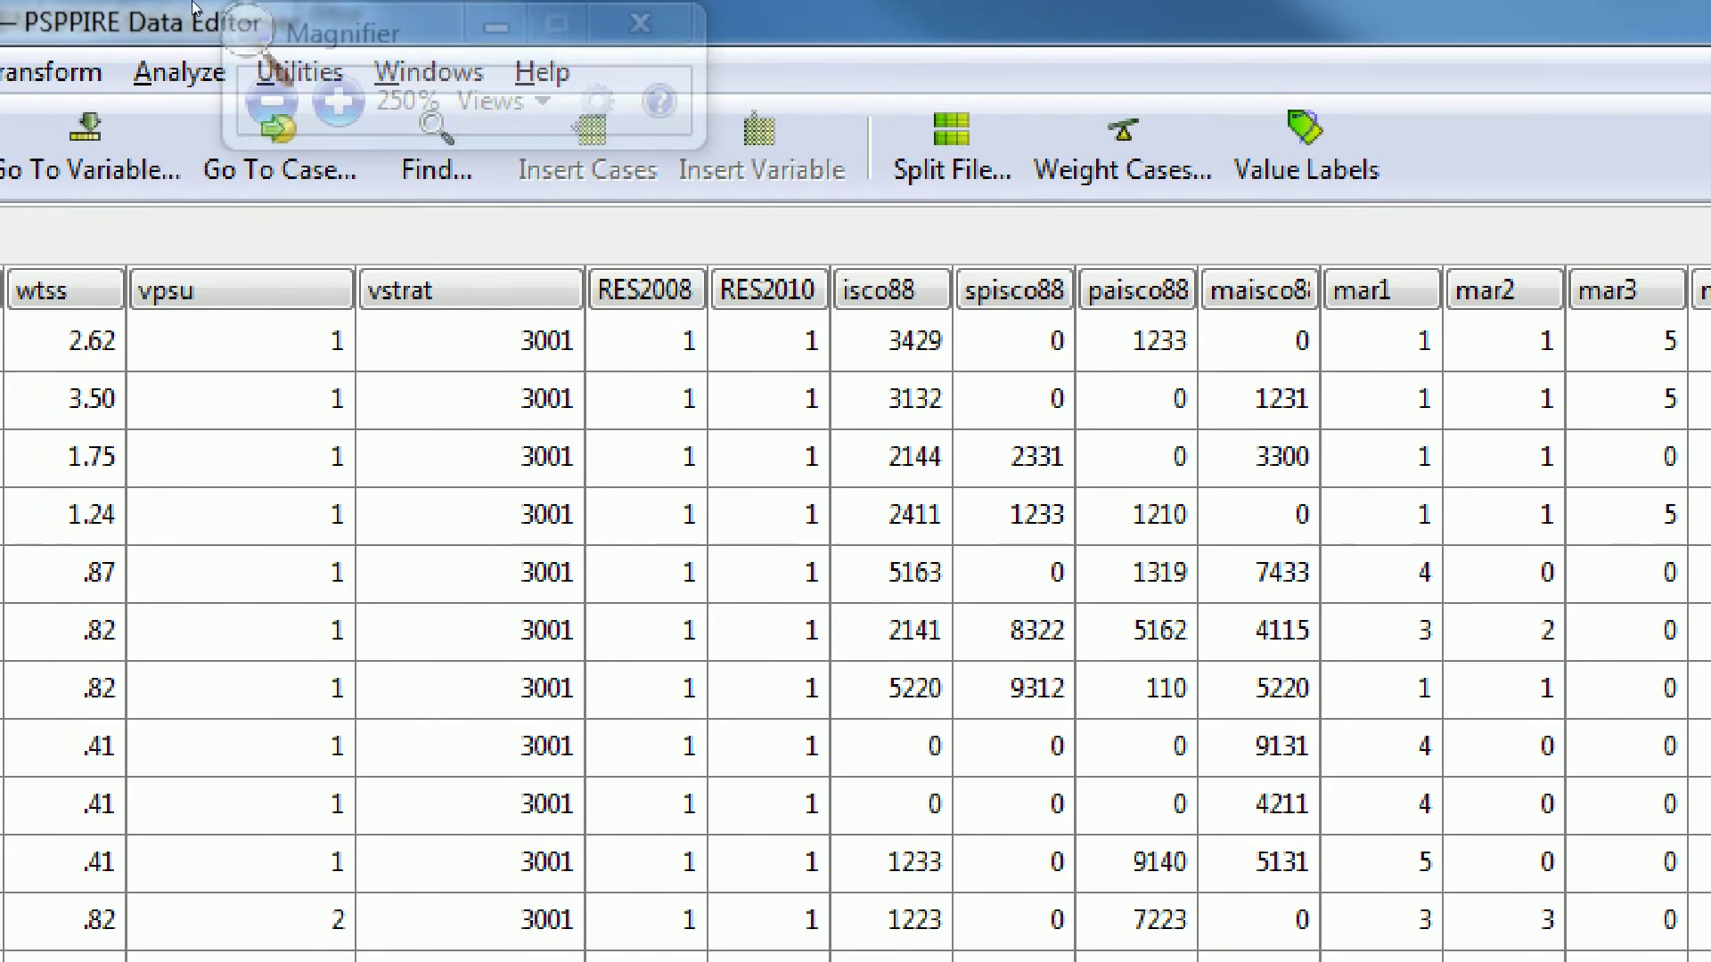
left_click(214, 29)
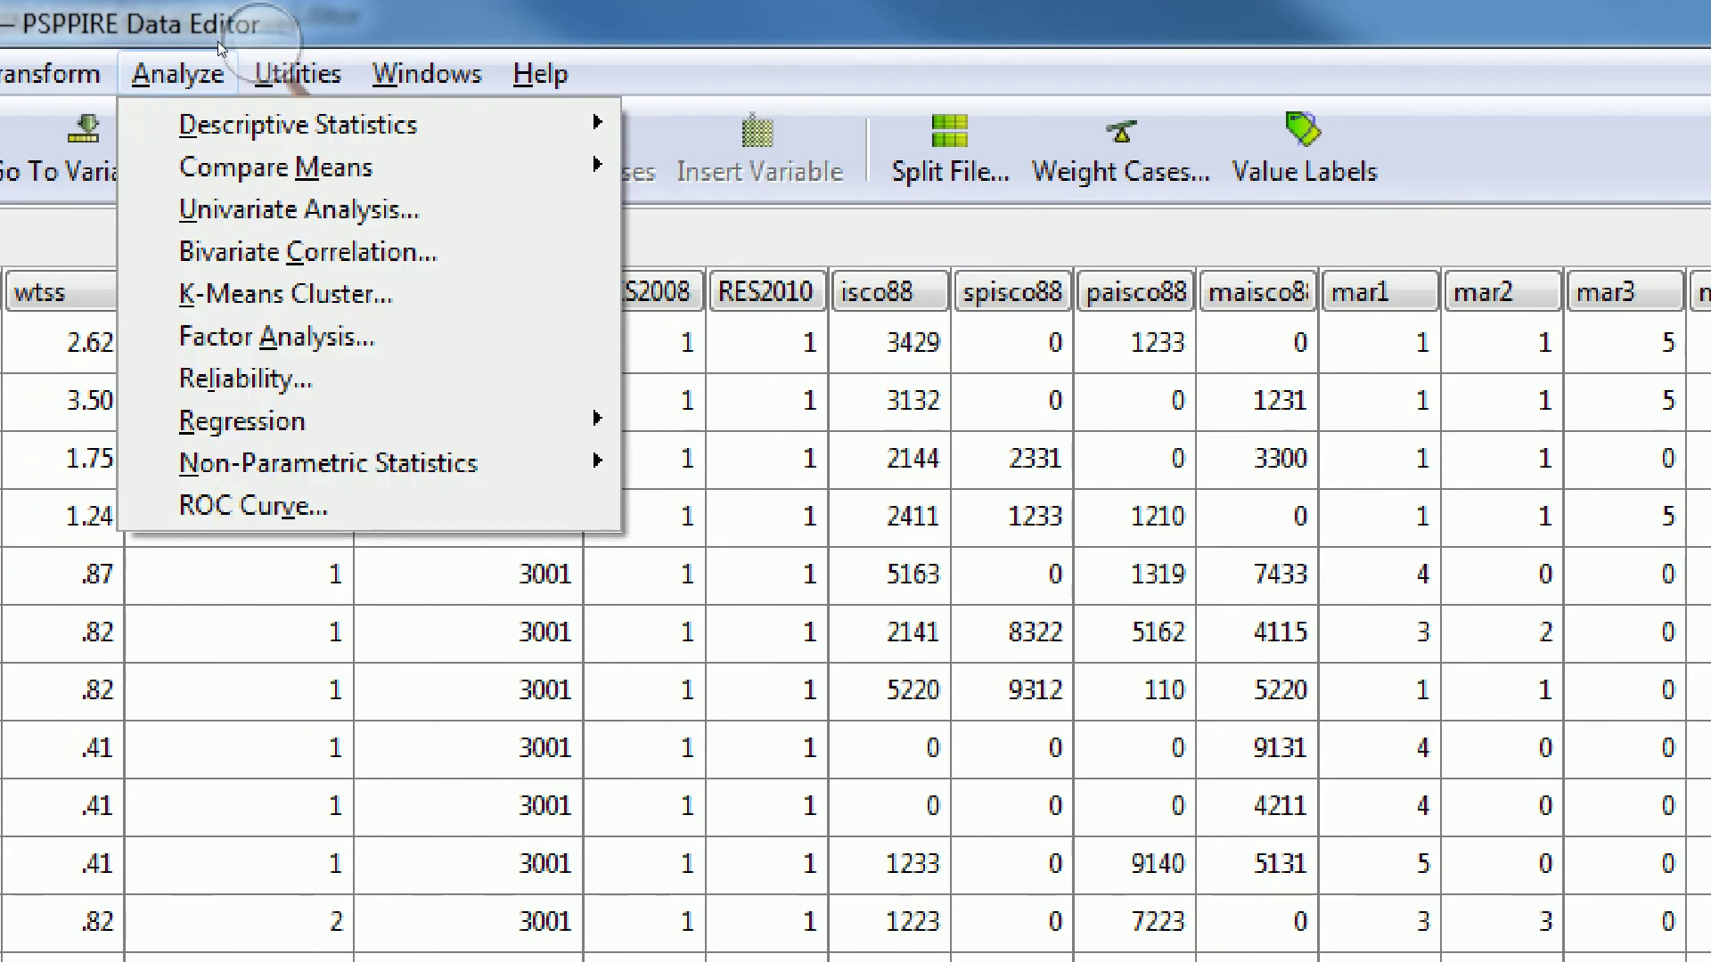
mouse_move(297, 124)
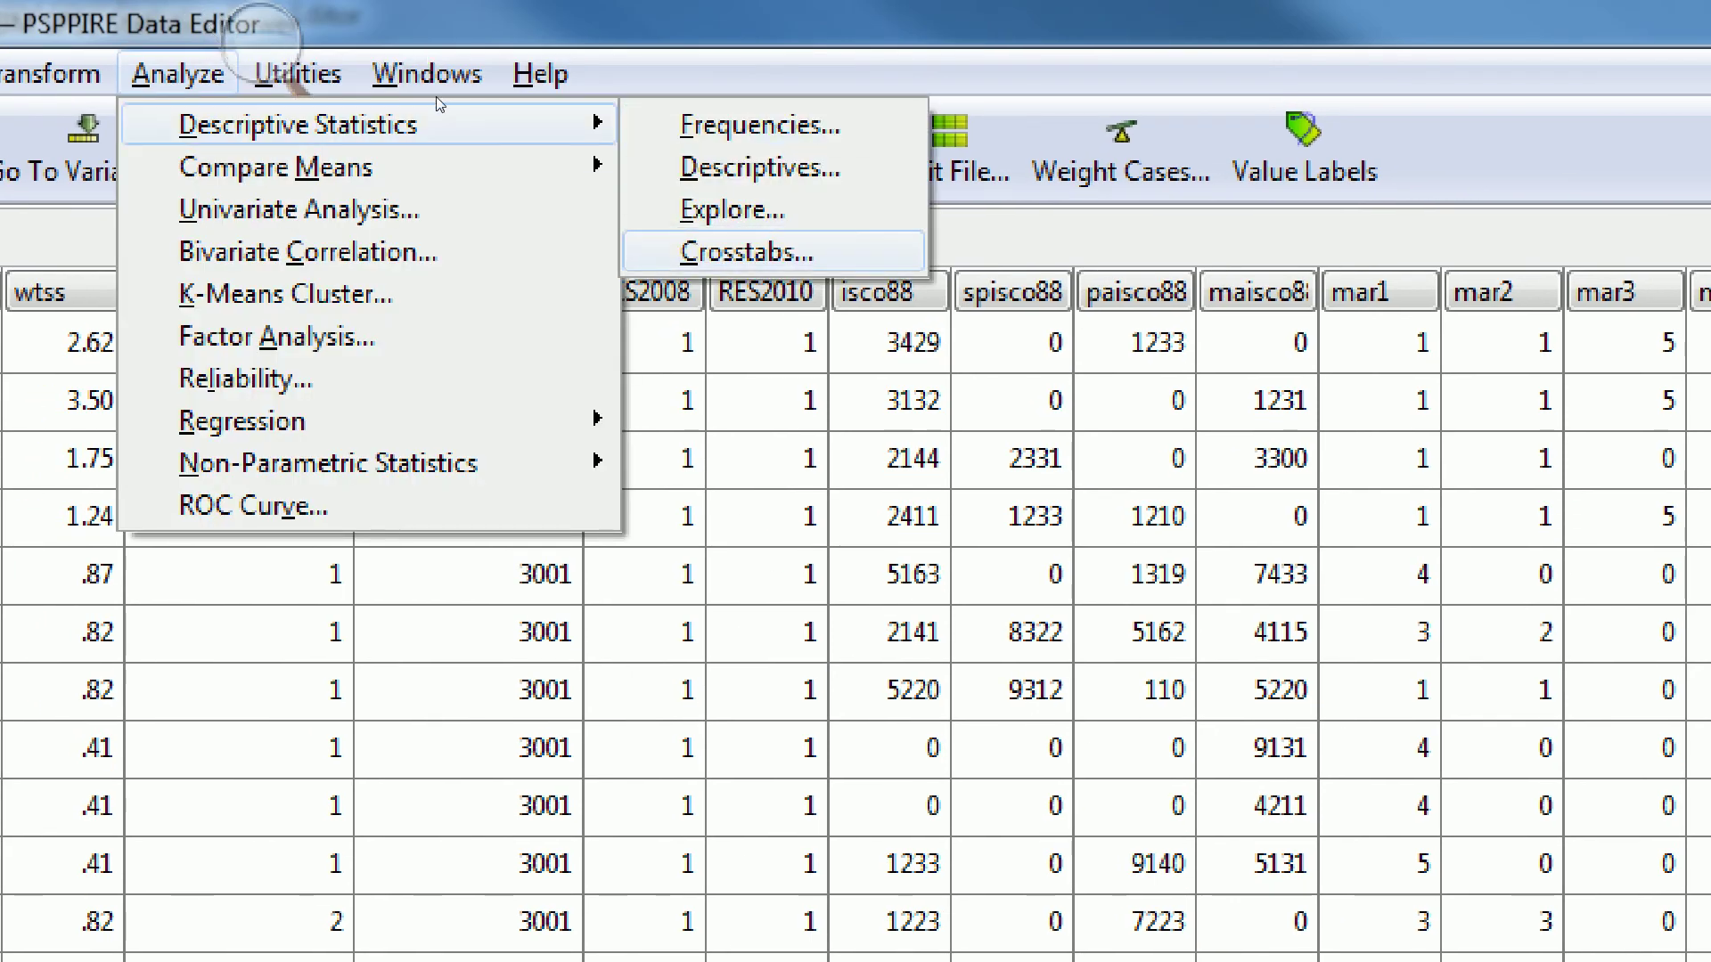
key("Return")
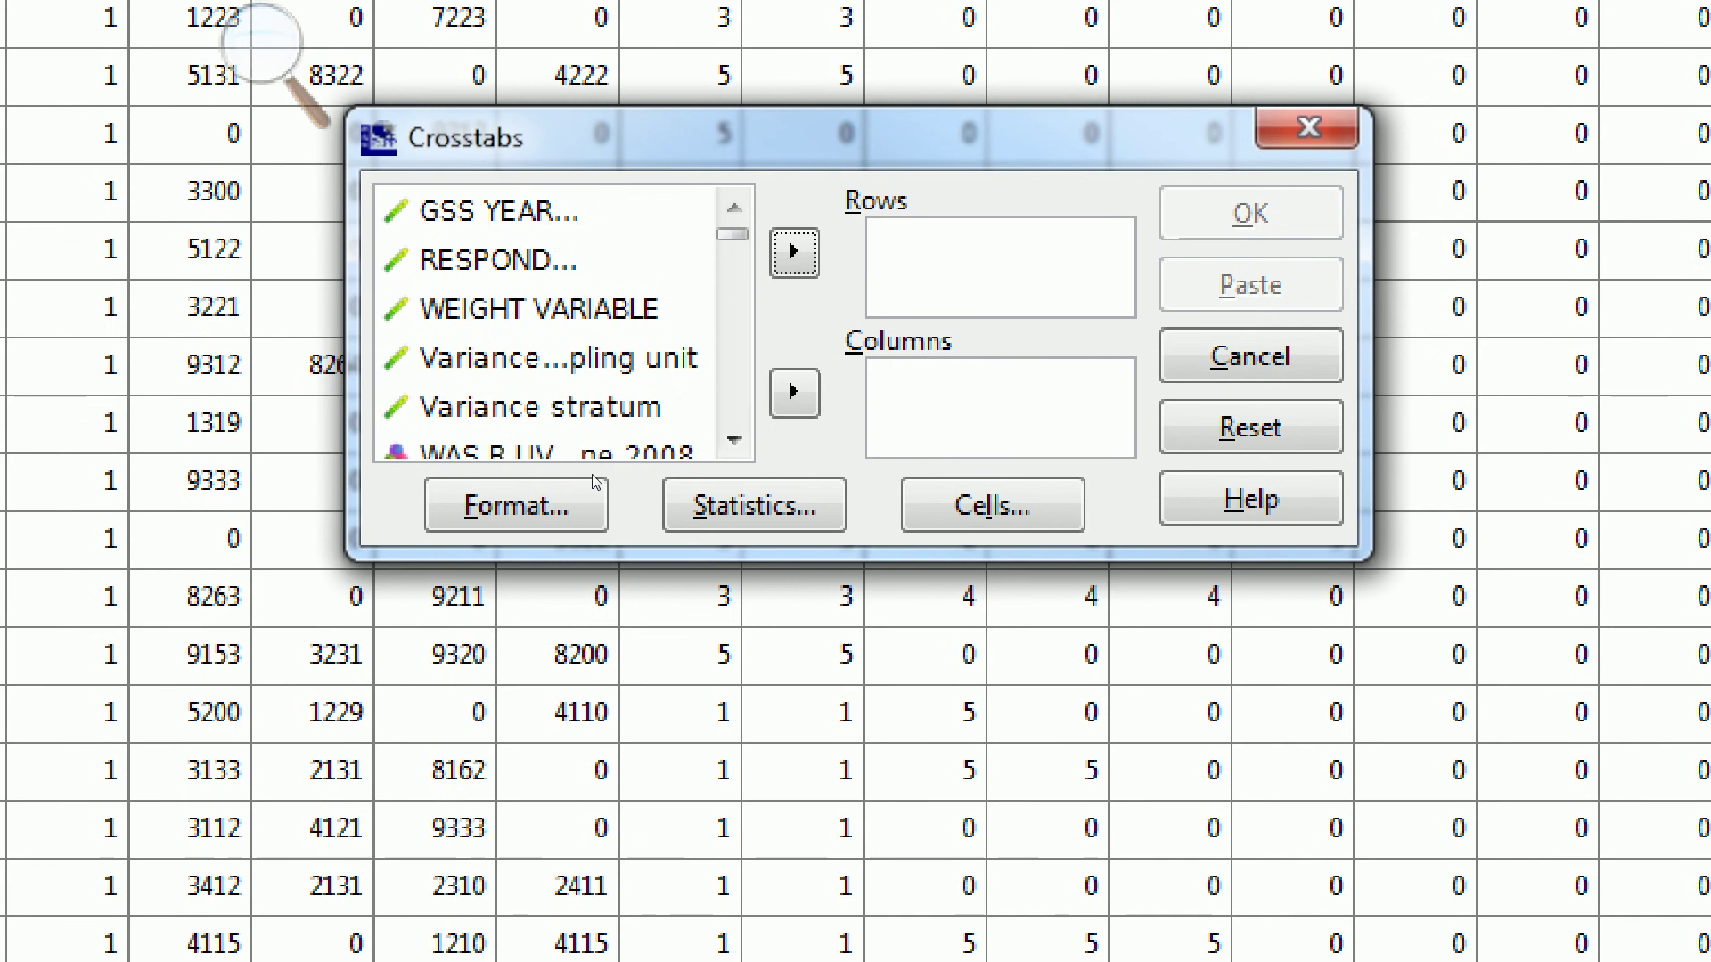
Find the general happiness variable (happy) and assign it to the PSPP crosstab's rows
left_click(544, 358)
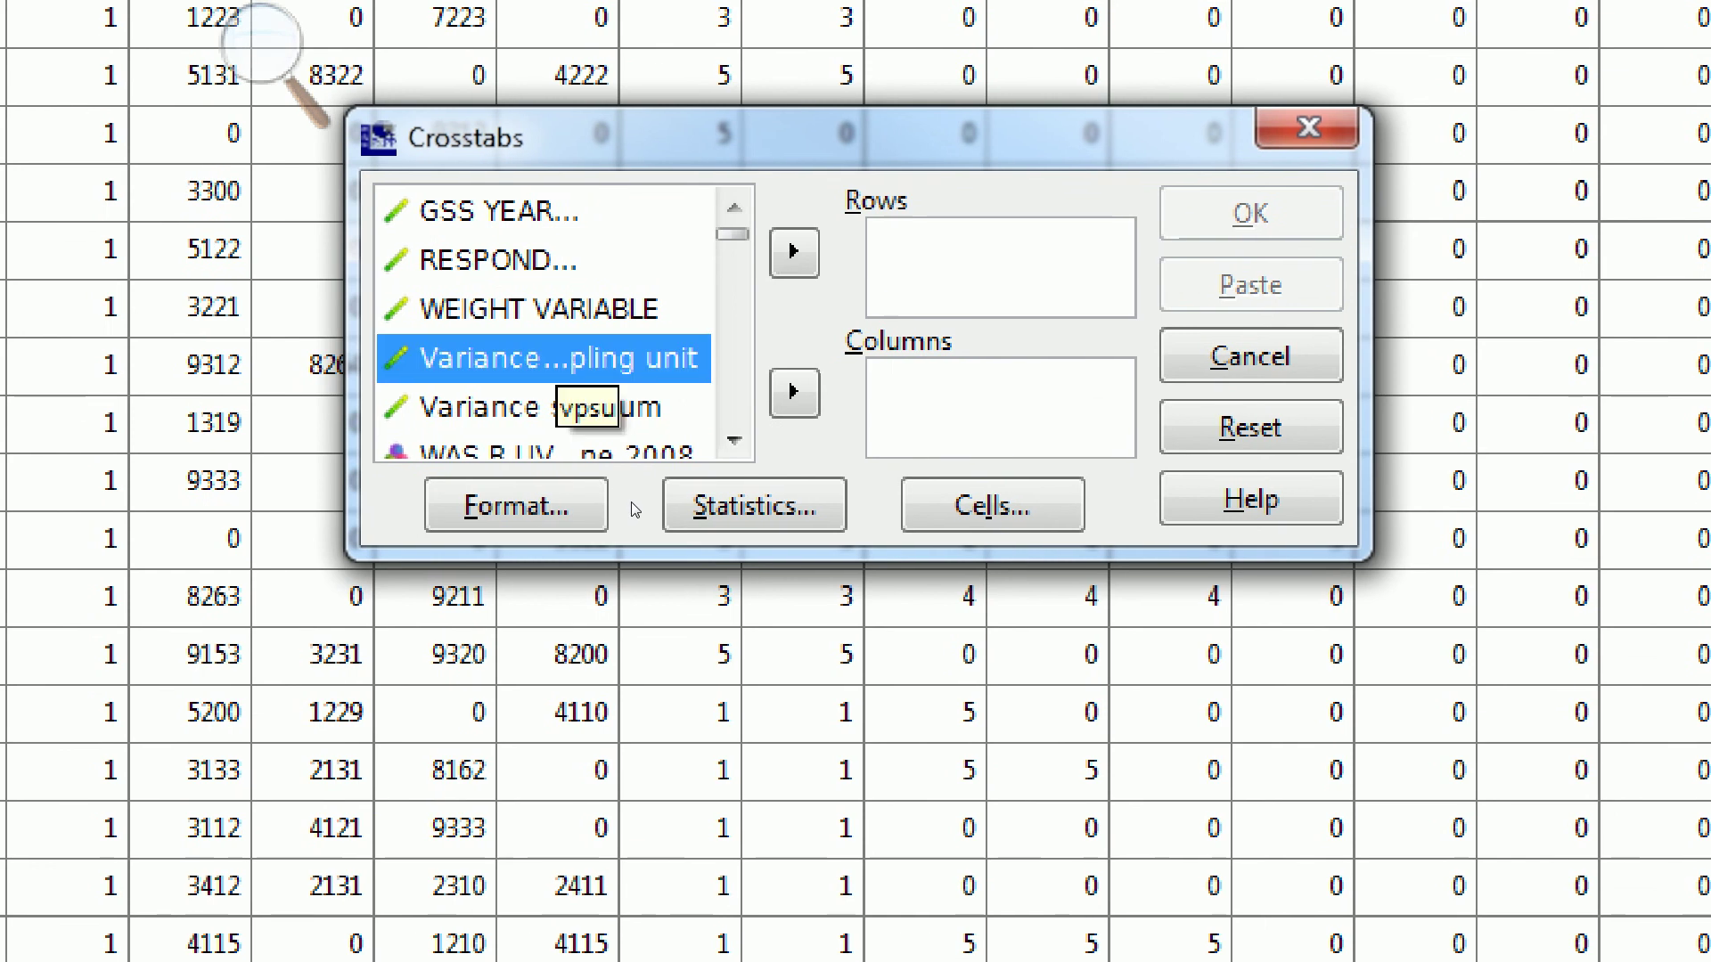
type("health")
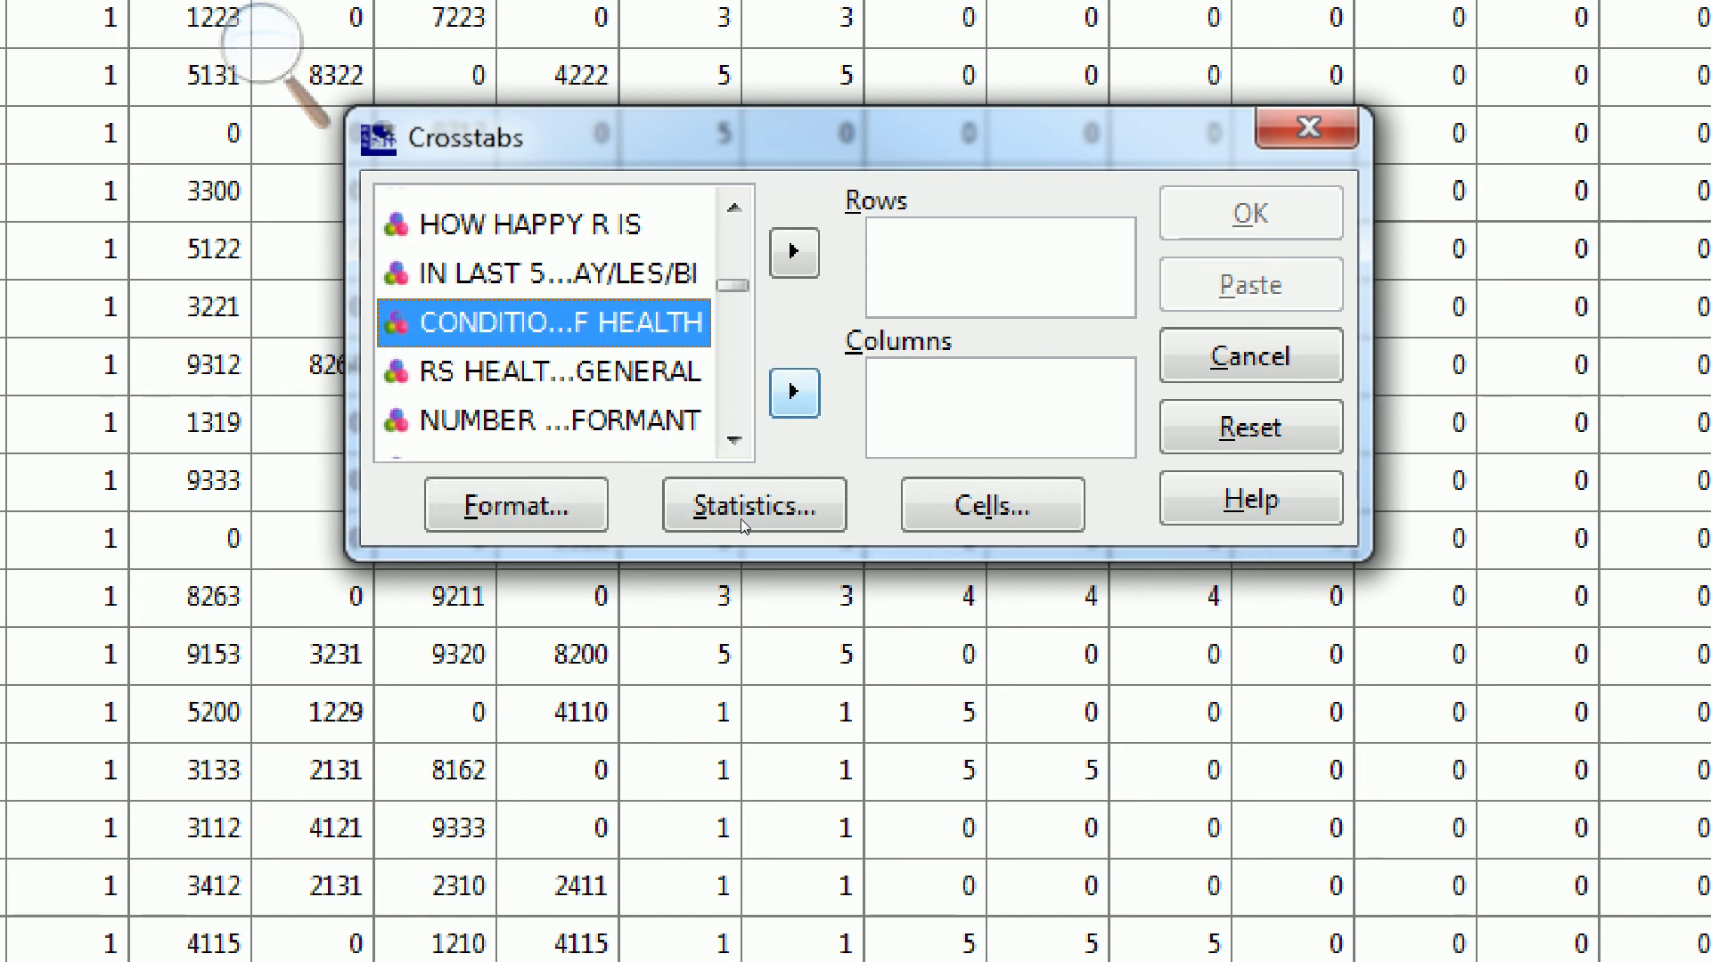
type("happy")
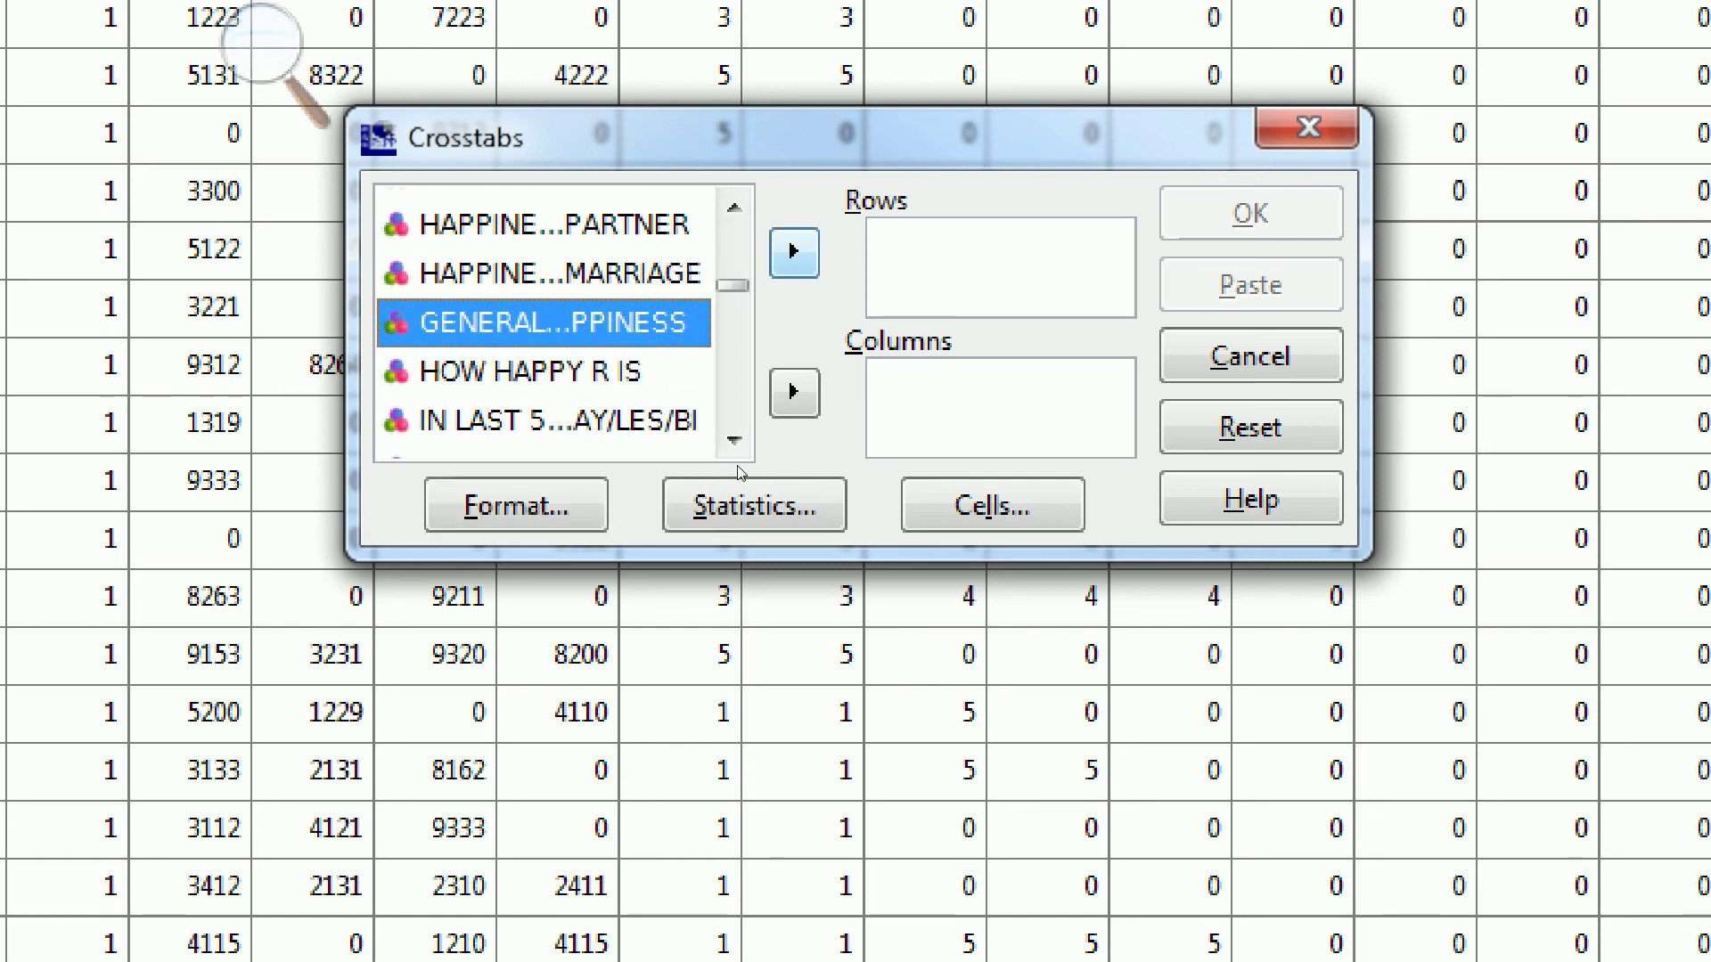
key("Return")
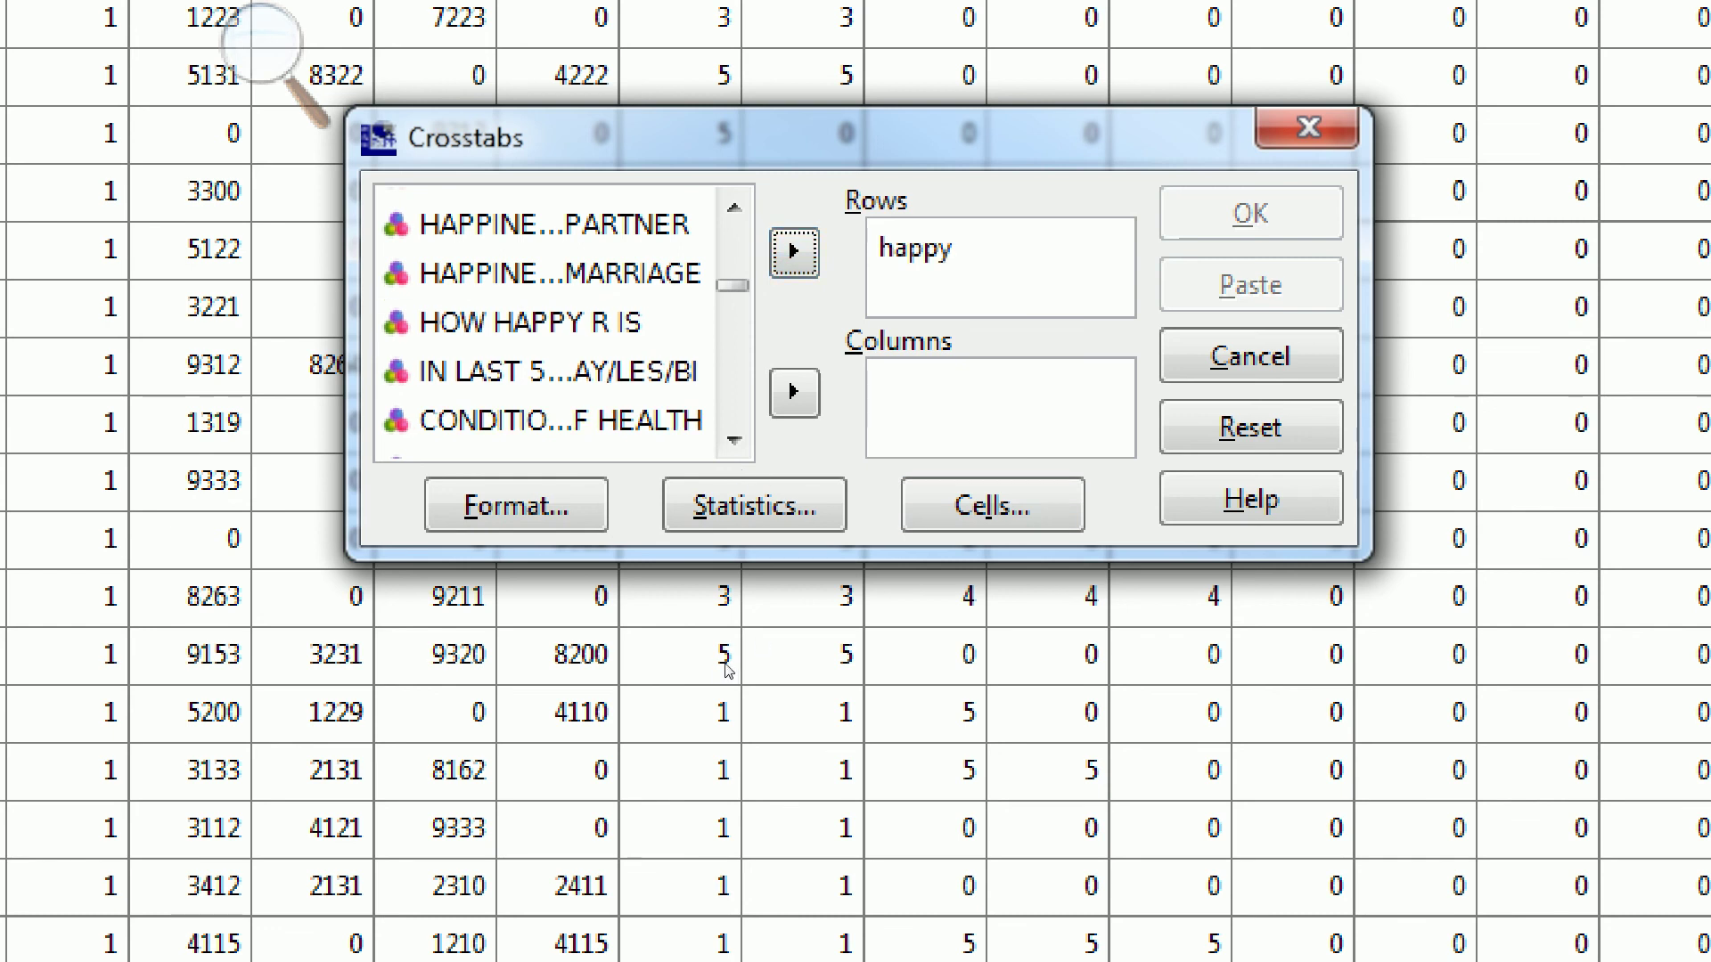
Limit the crosstab's cell display to Count and Column by turning off the Row and Total percentages
left_click(992, 505)
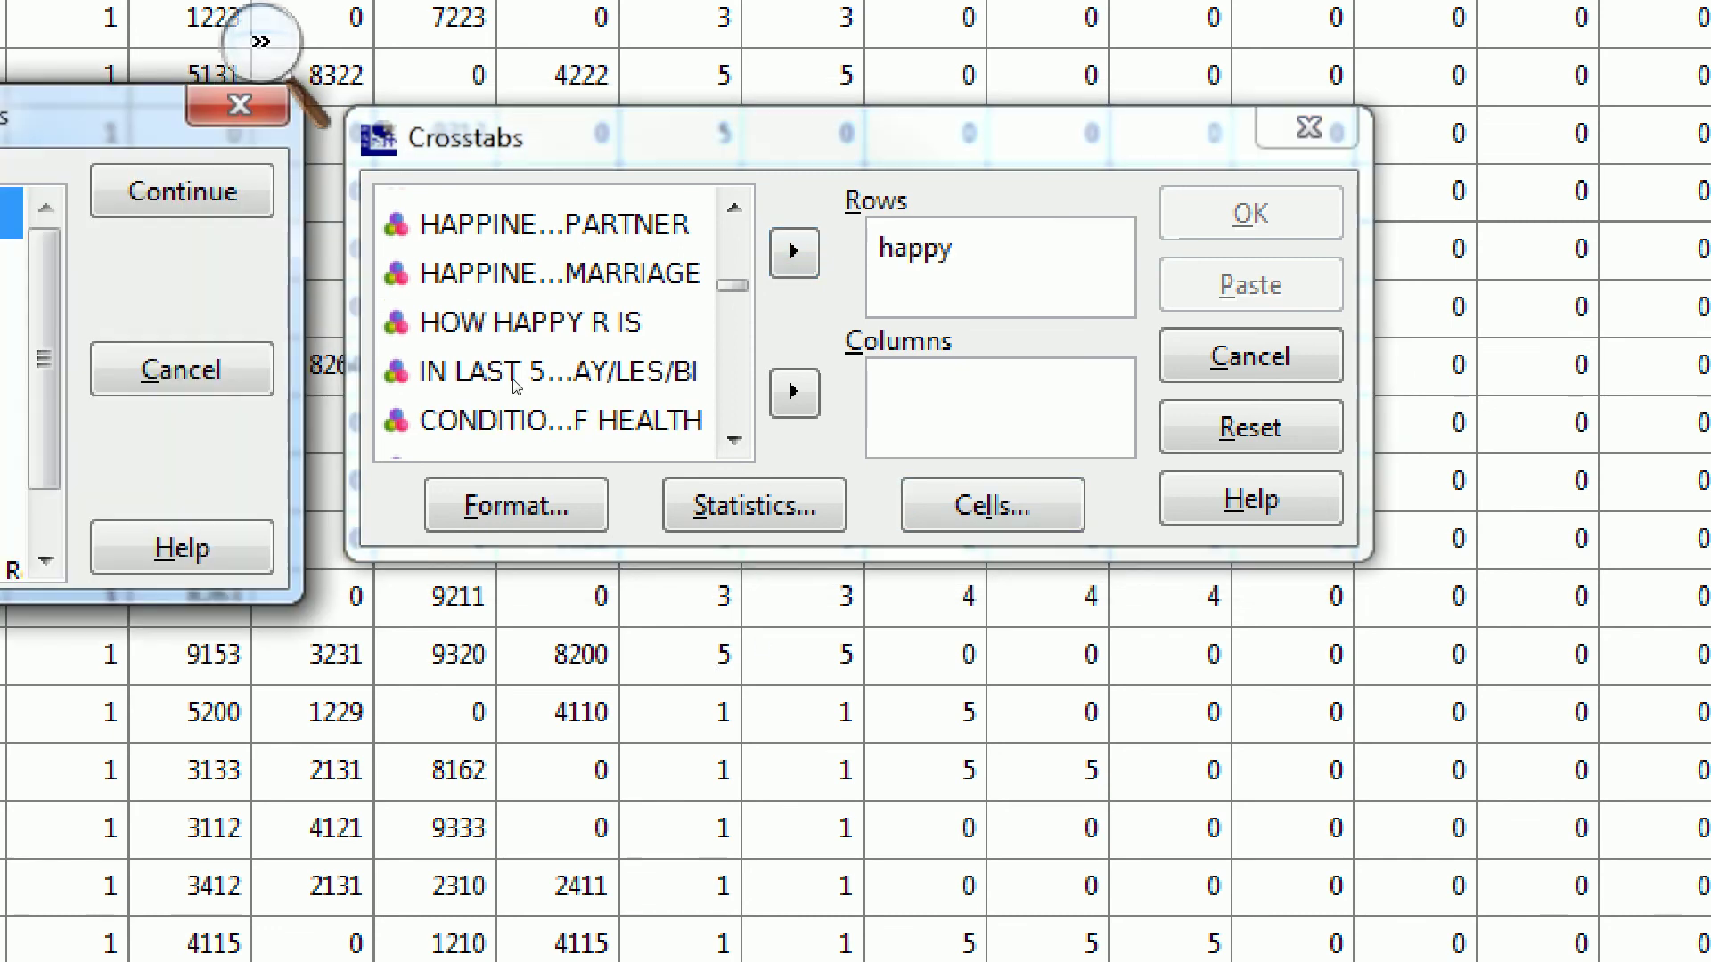
left_click_drag(93, 116, 757, 217)
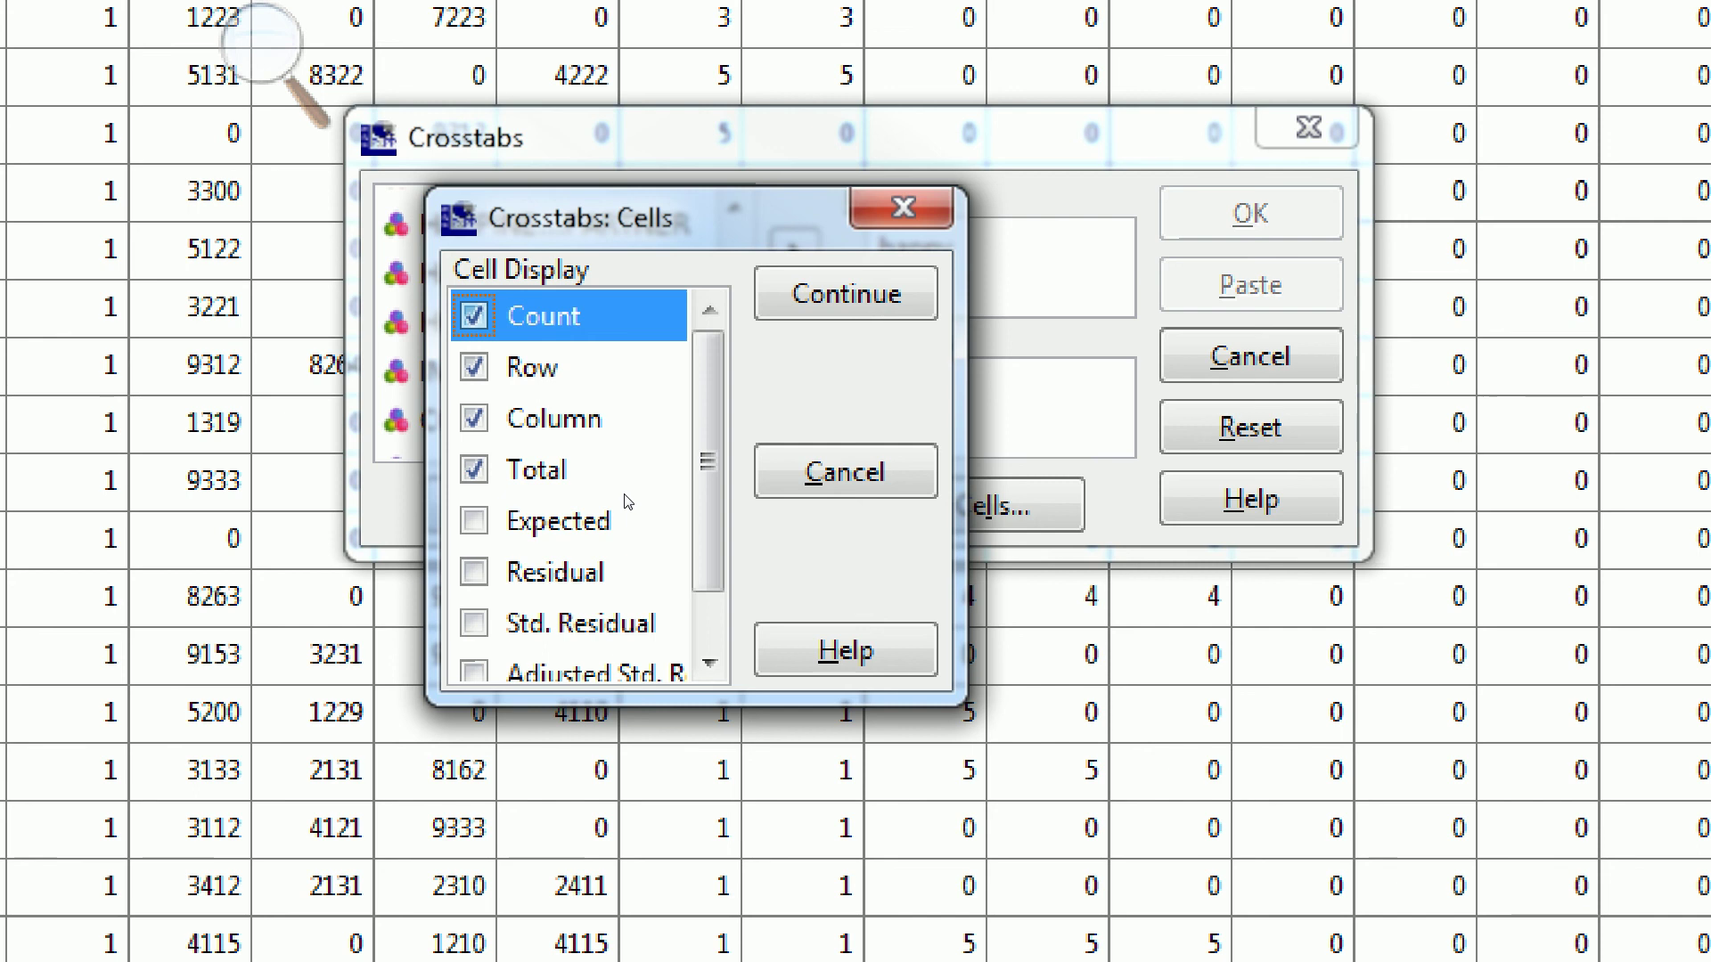
key("Down")
key("space")
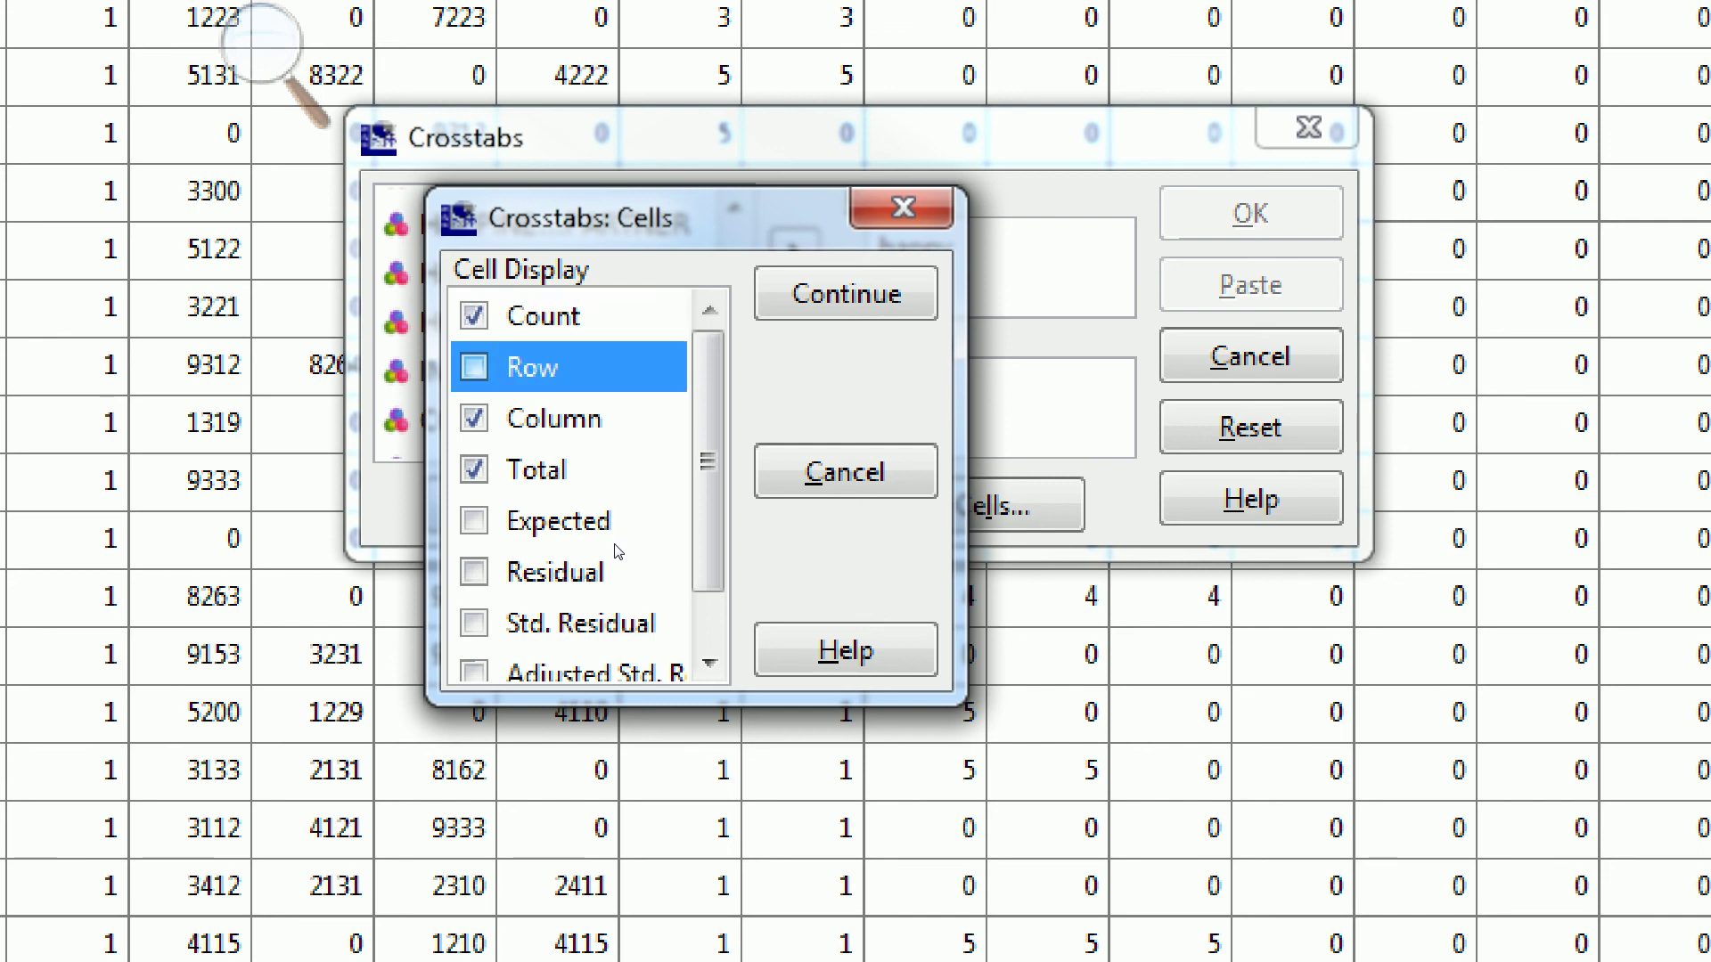
key("Down")
key("Down")
key("space")
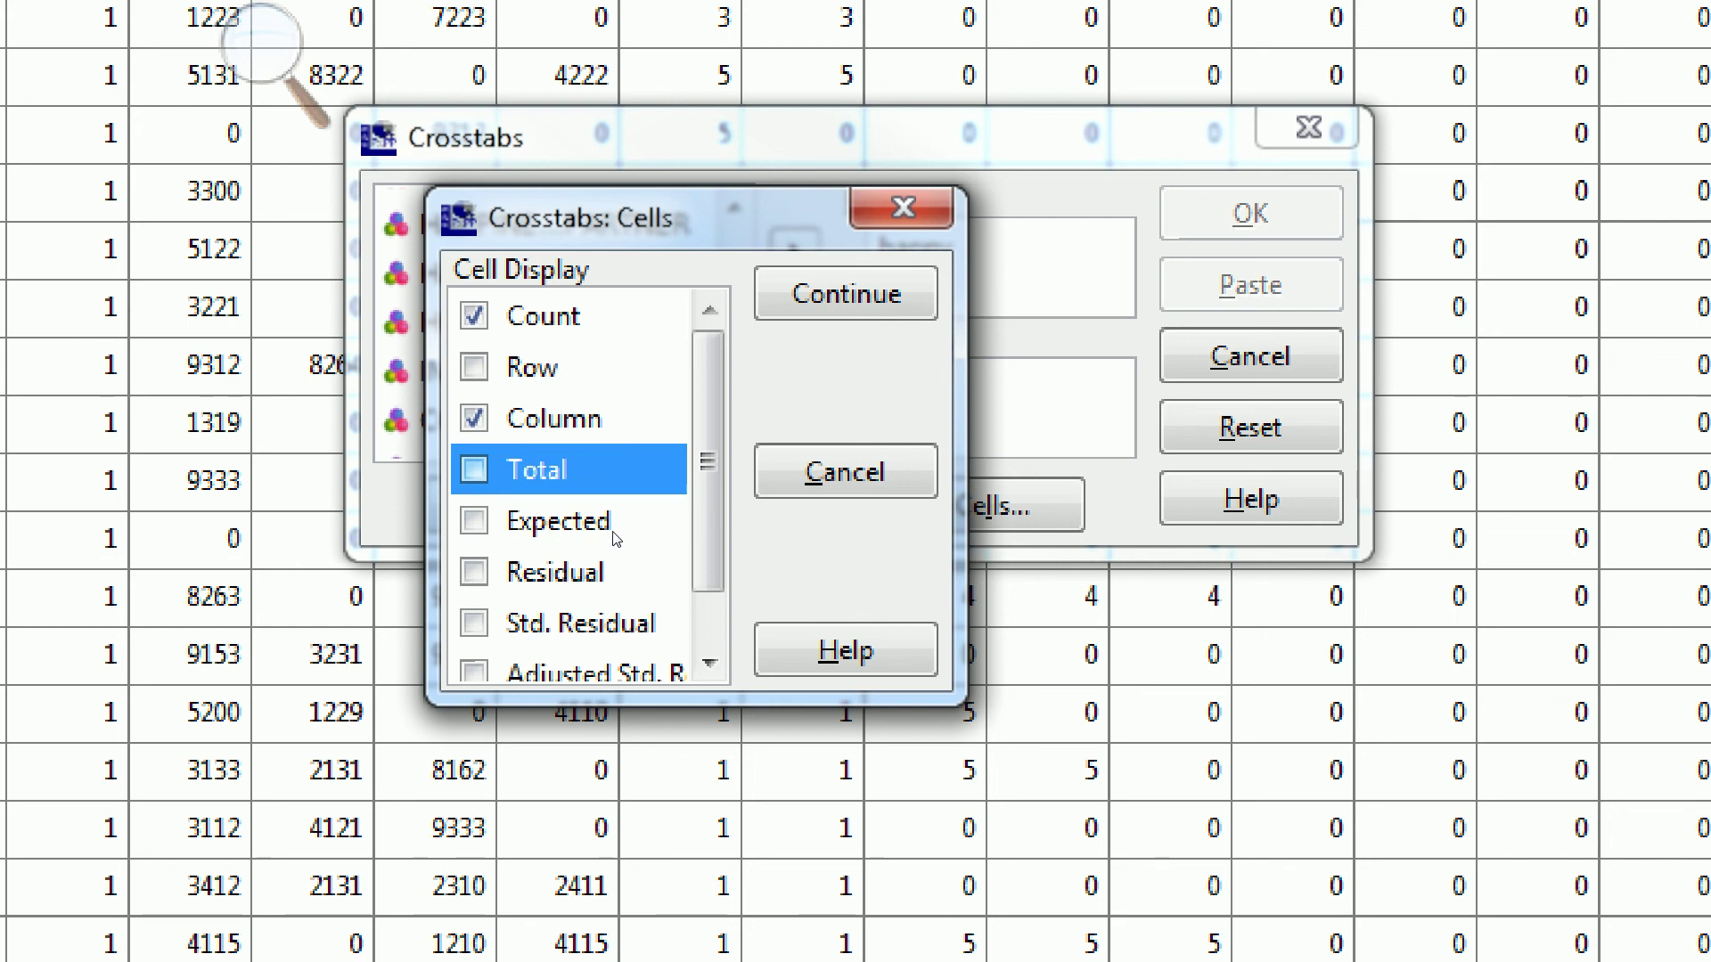
left_click(846, 294)
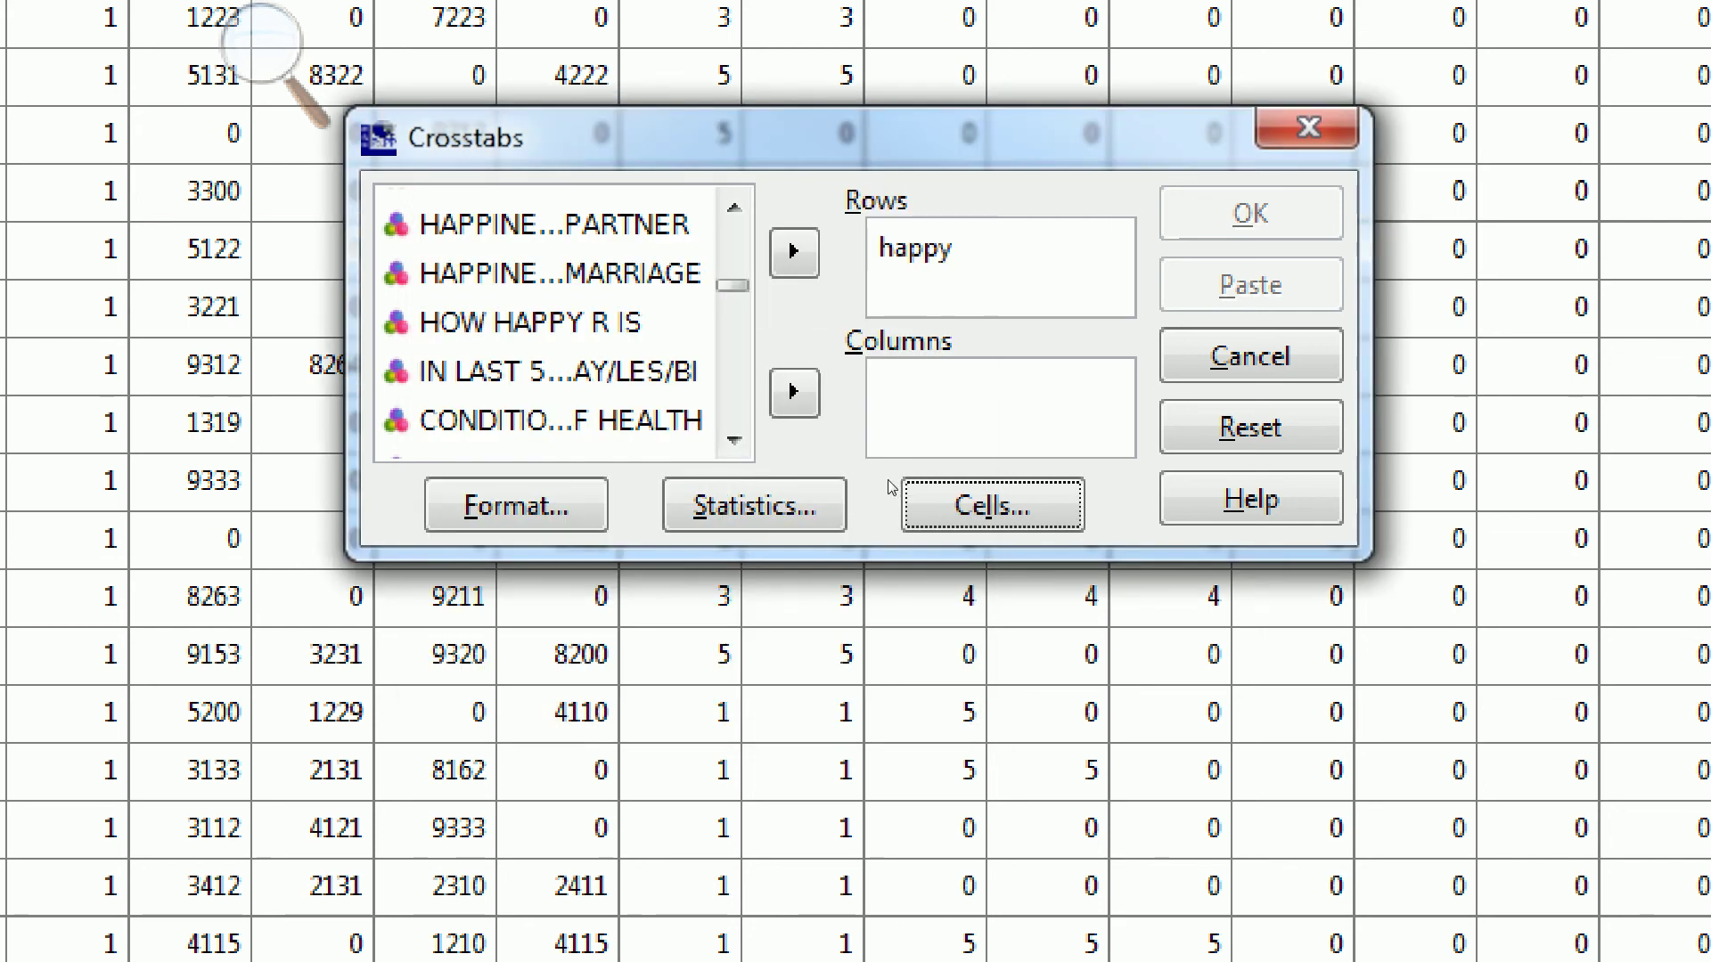
left_click(543, 372)
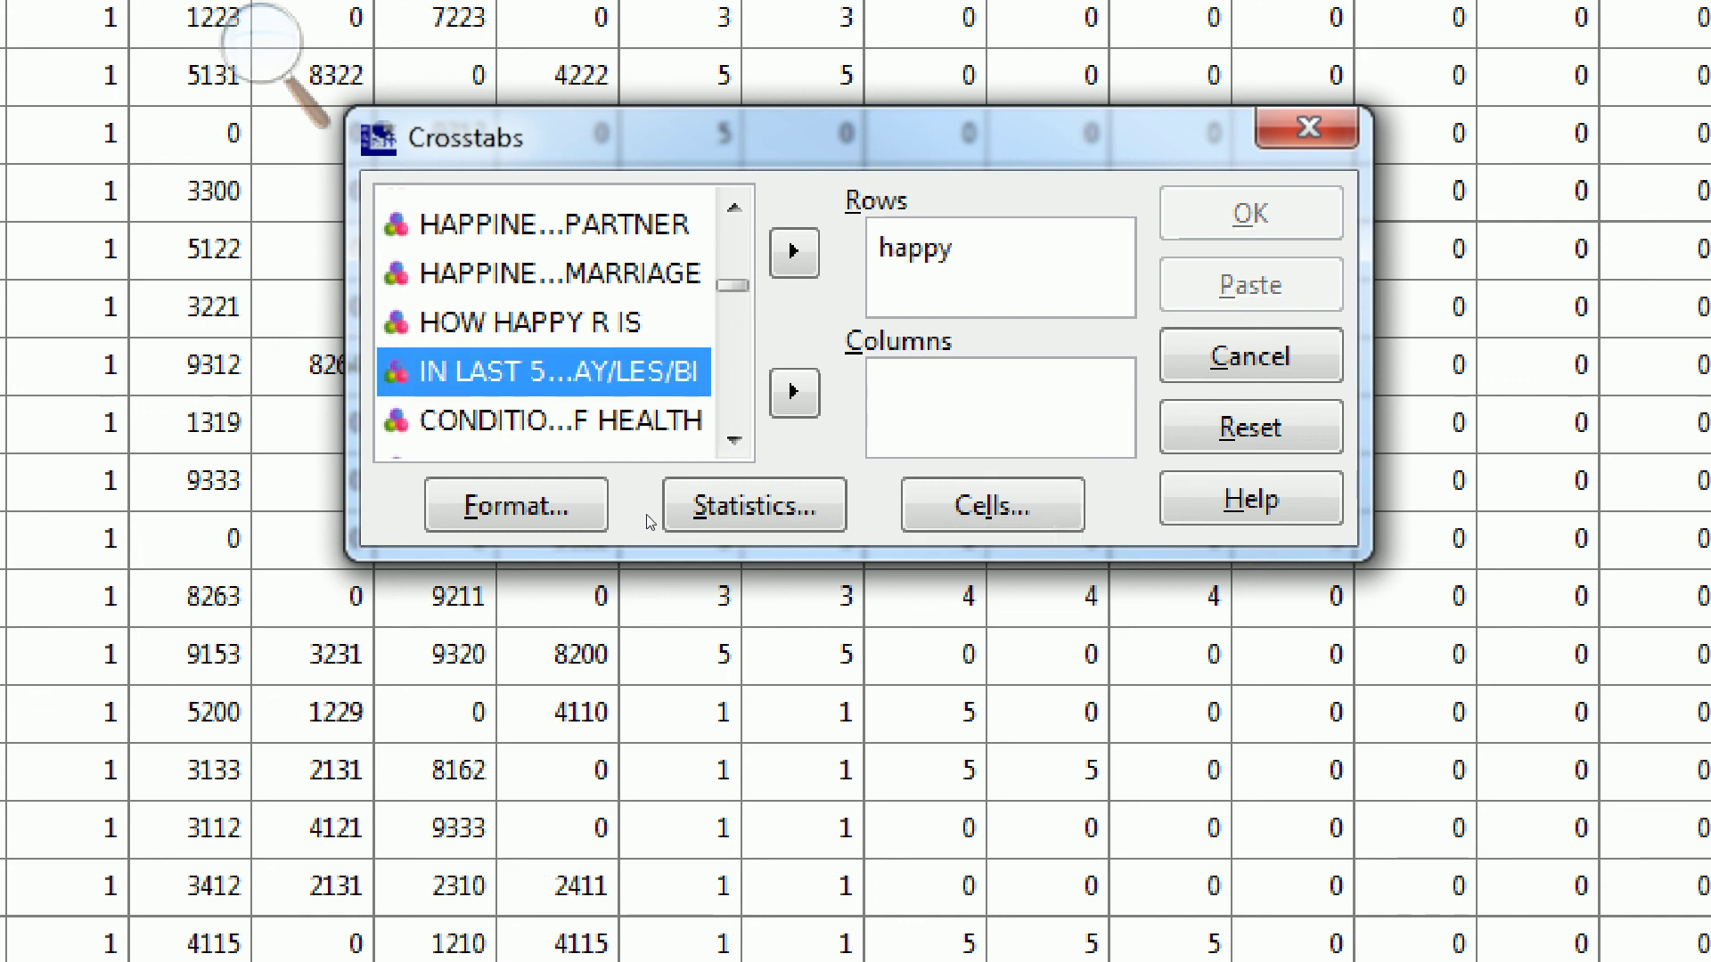
key("Tab")
key("space")
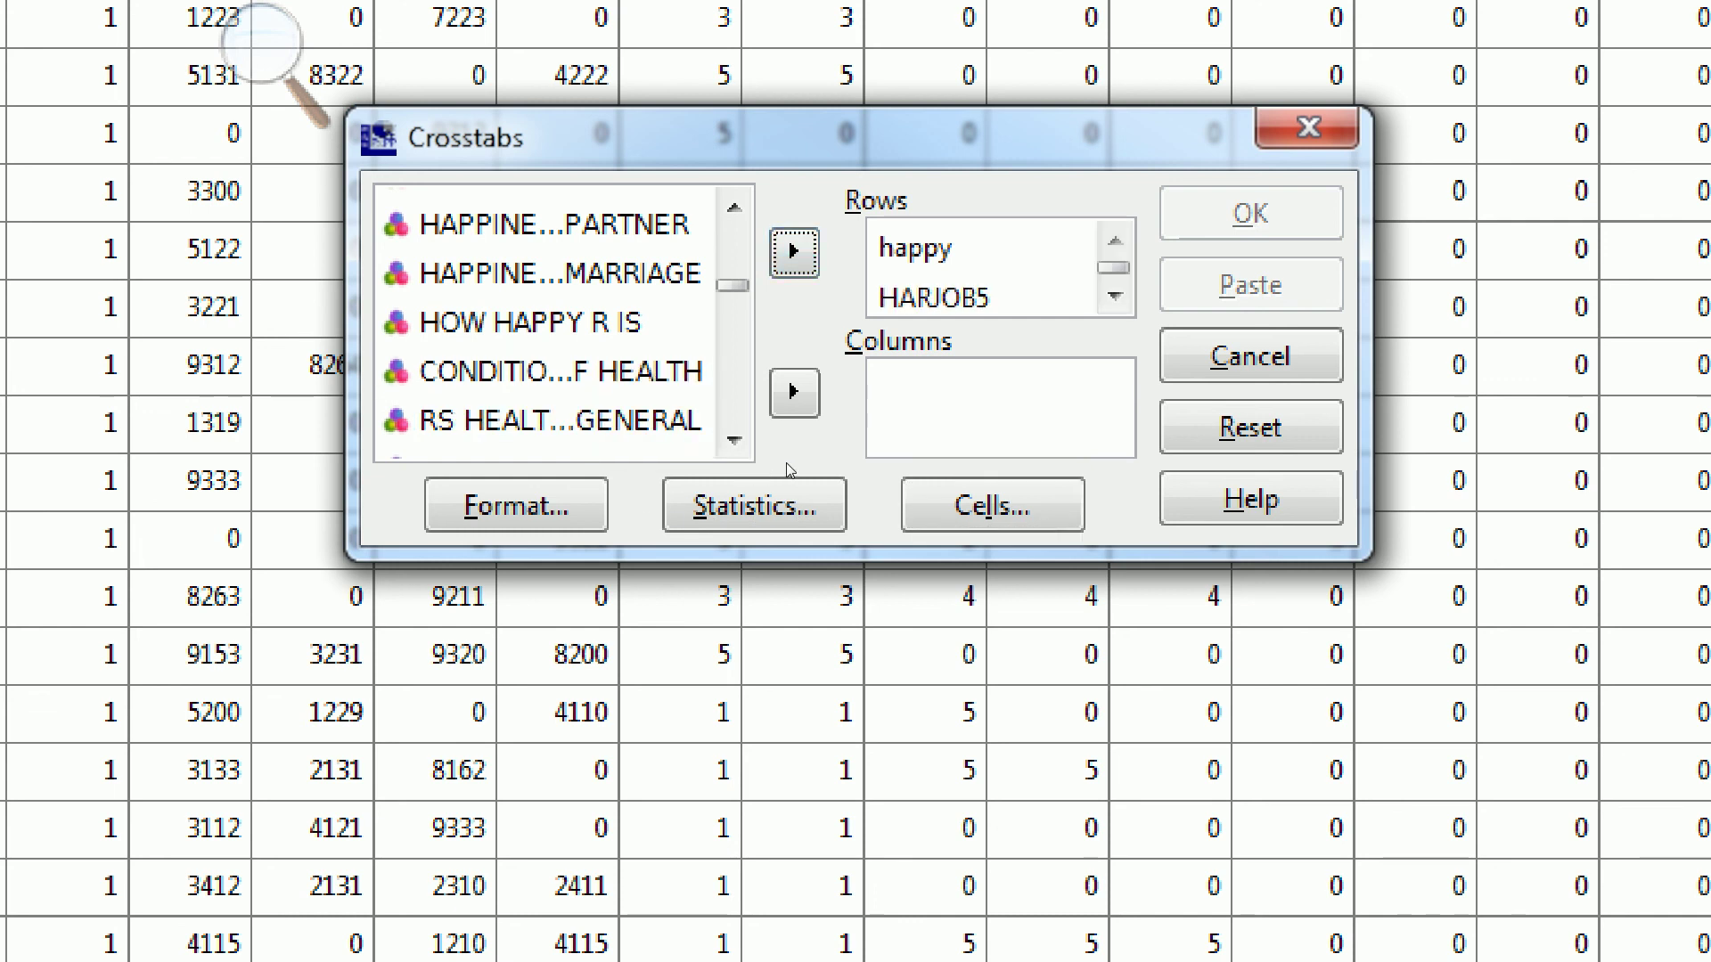
key("space")
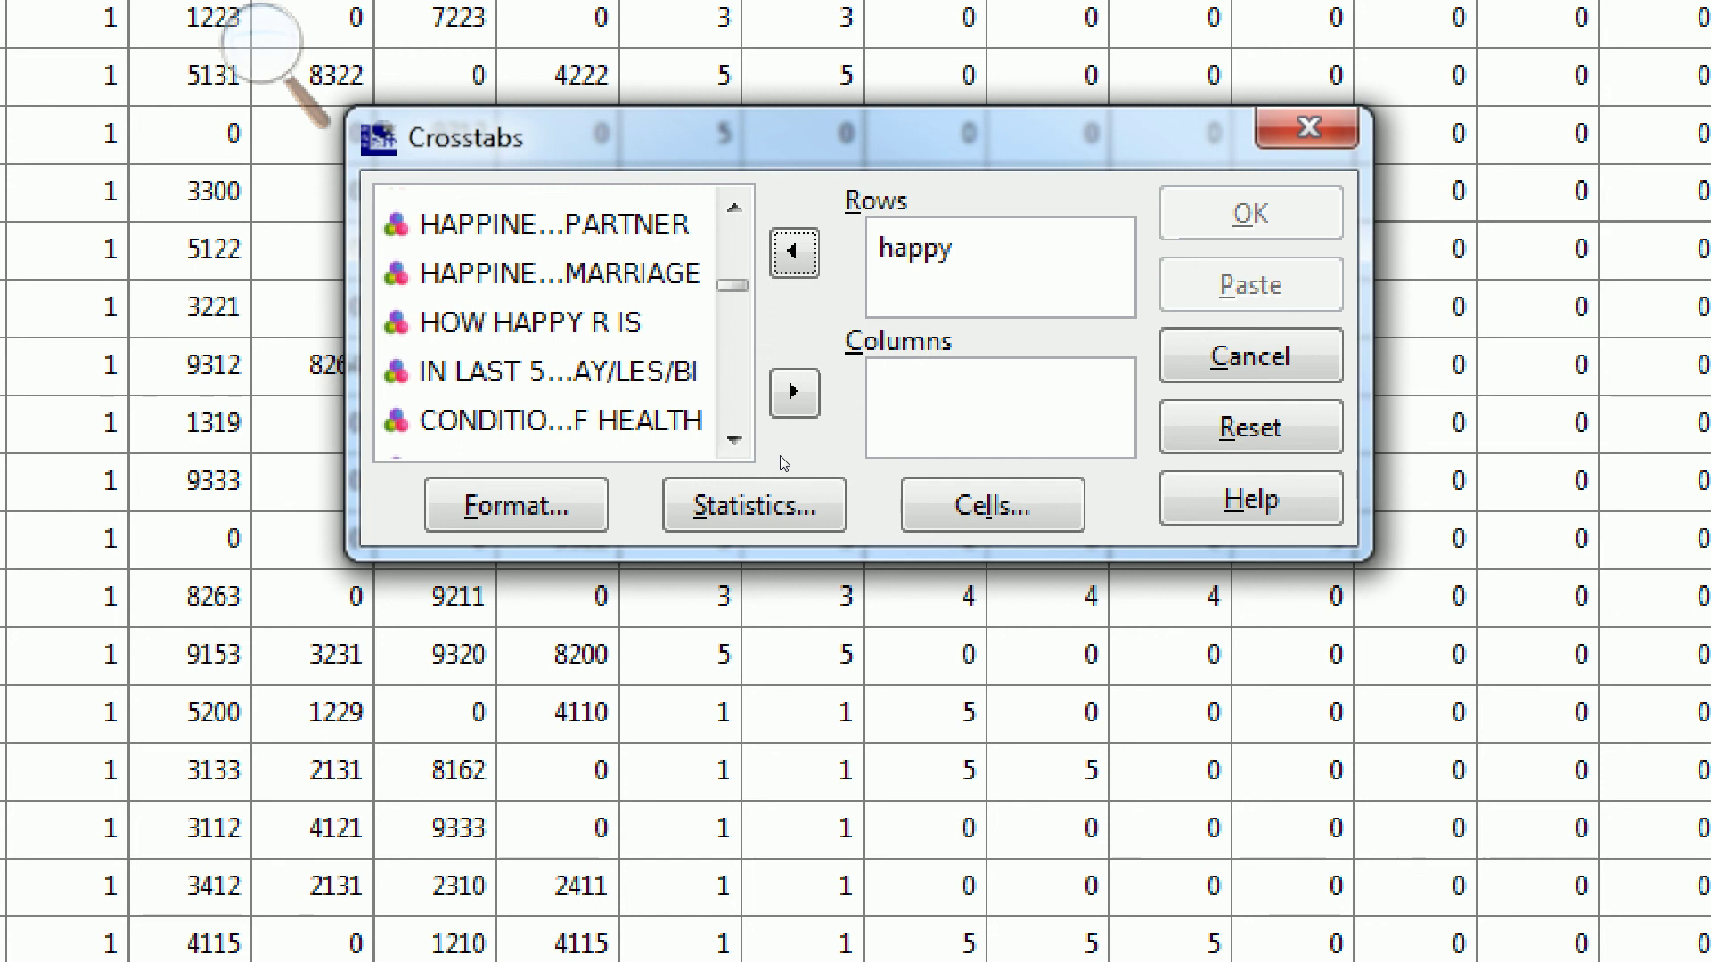
key("space")
Find the condition of health variable (health) and assign it to the crosstab's columns
type("health")
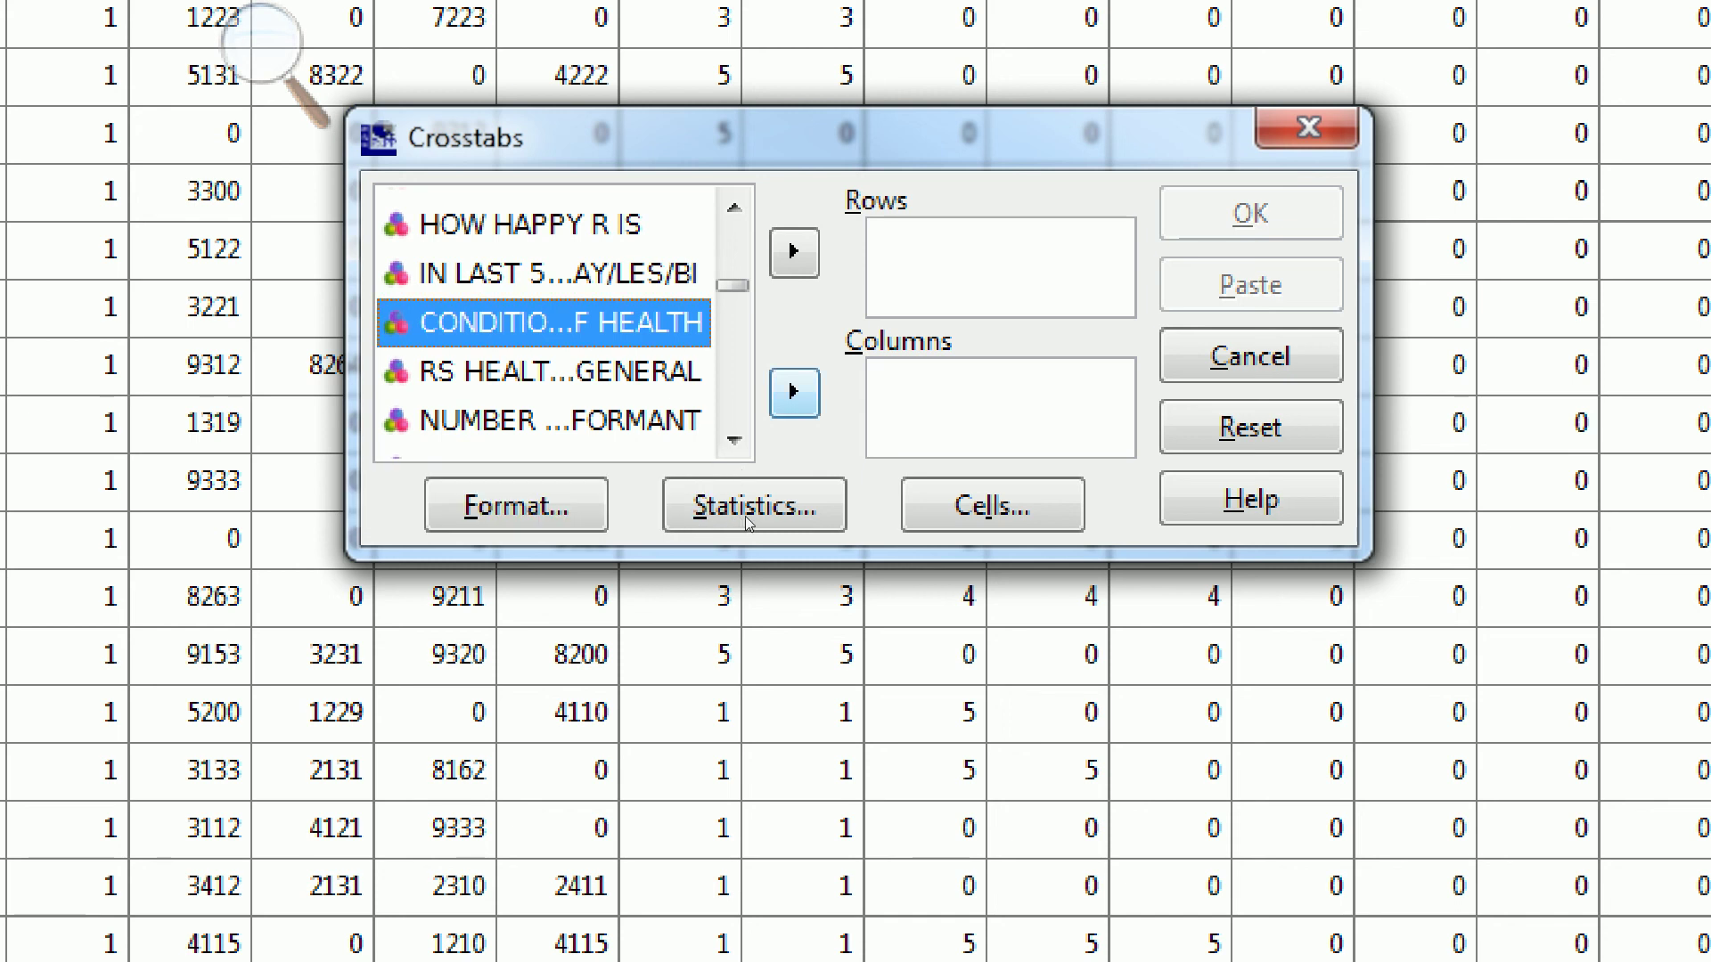
left_click(793, 392)
left_click(560, 323)
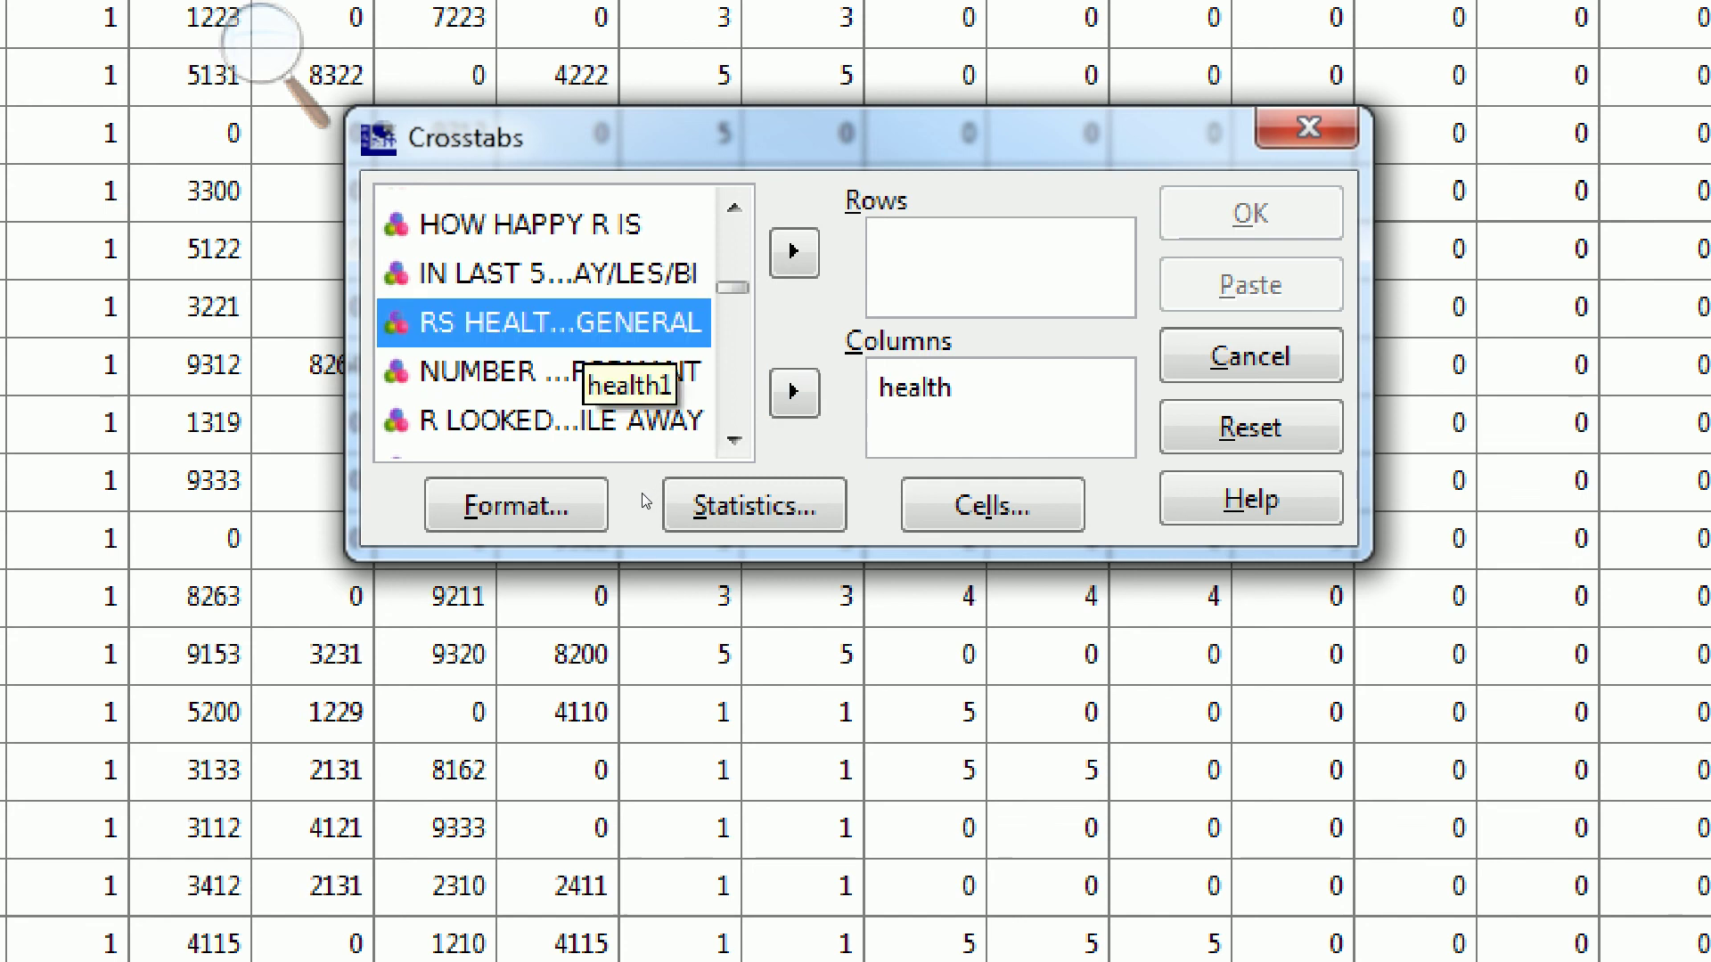
Assign the general happiness variable (happy) to the crosstab's rows and run the Crosstabs procedure
type("happy")
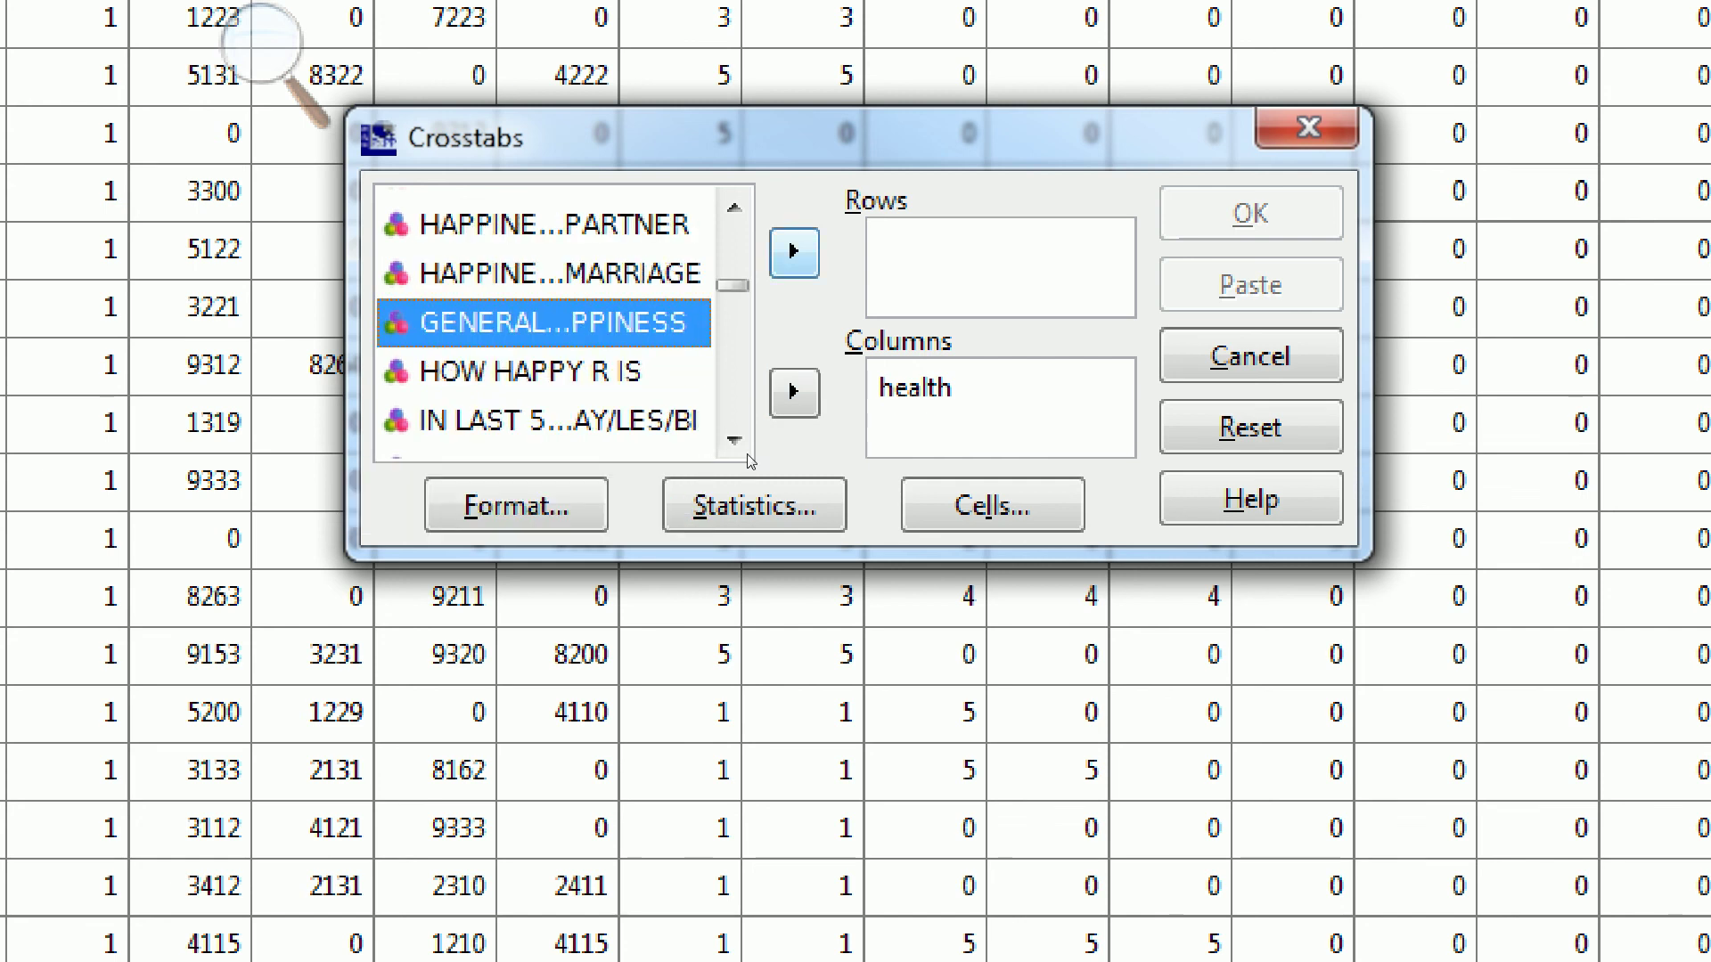
key("space")
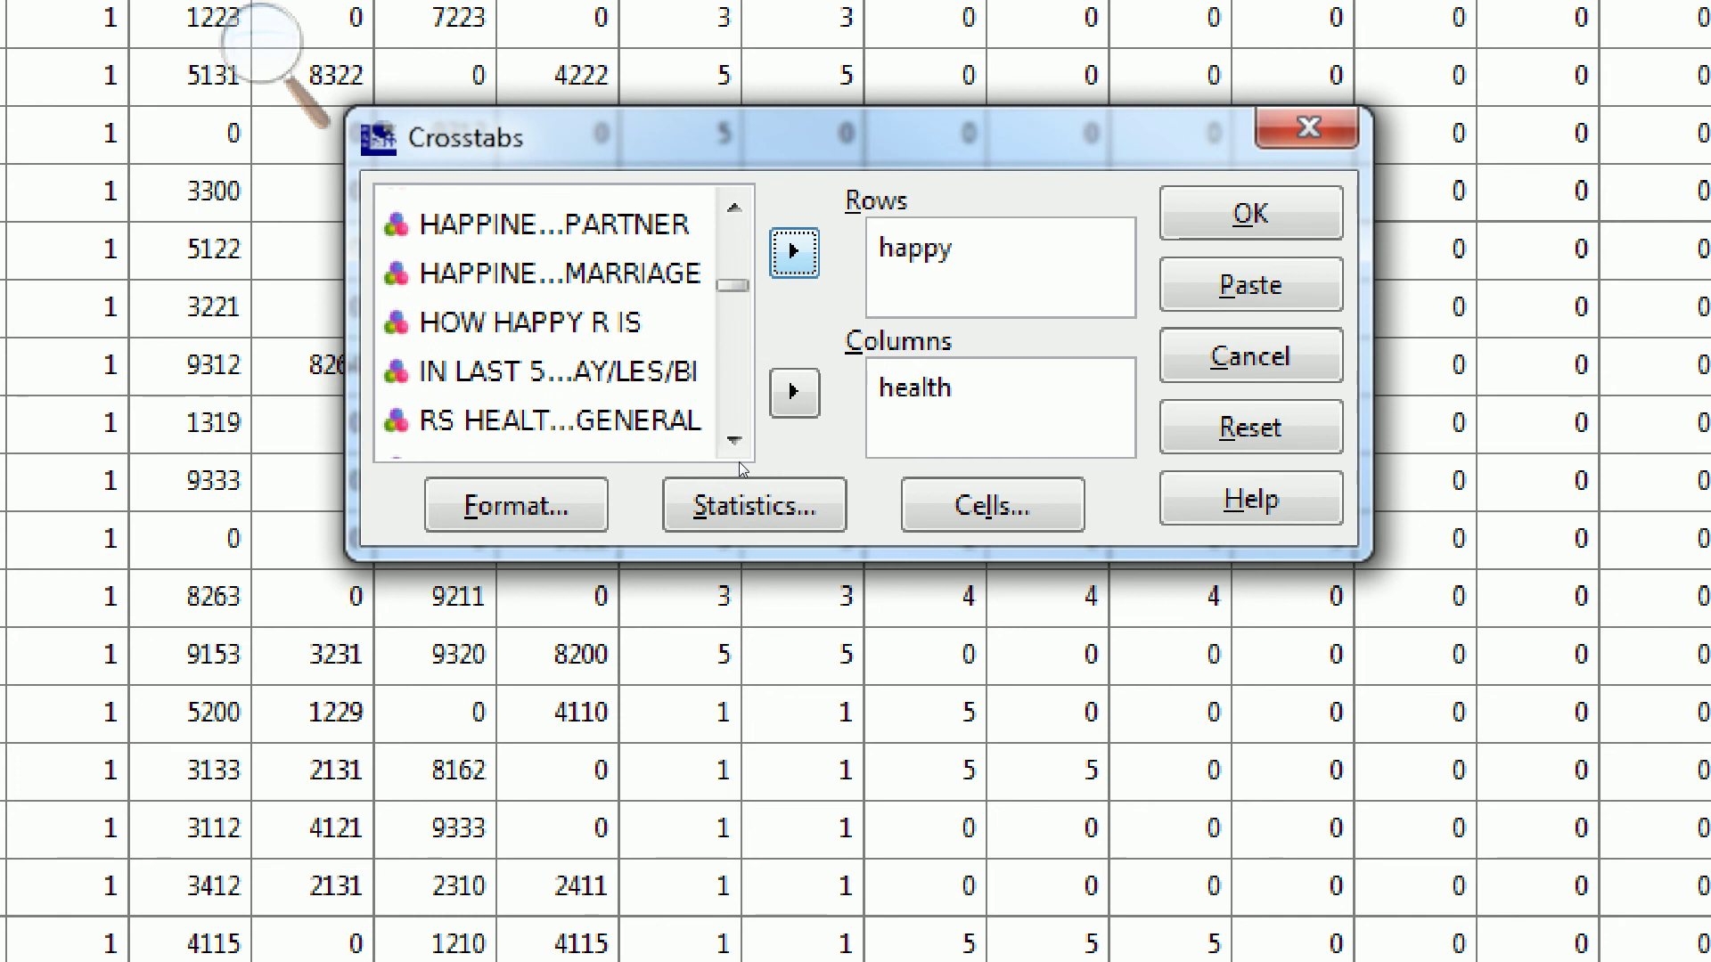
key("Return")
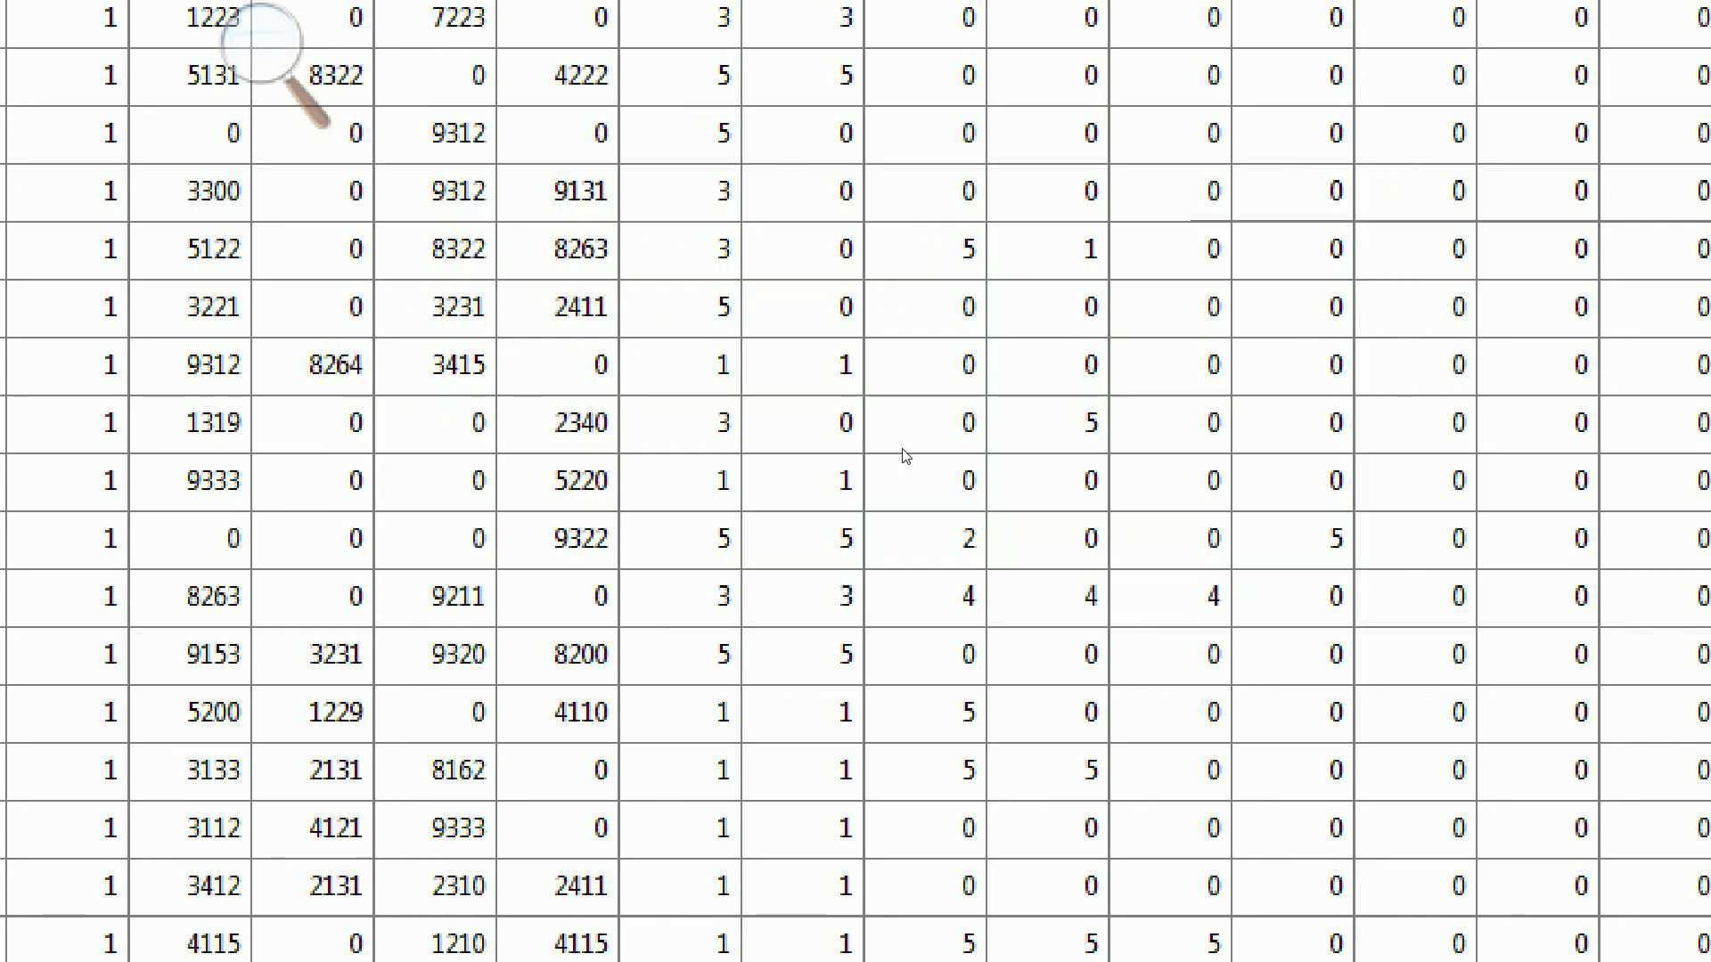
Return the screen magnification to 100% and switch to the PSPPIRE Output Viewer
left_click(442, 354)
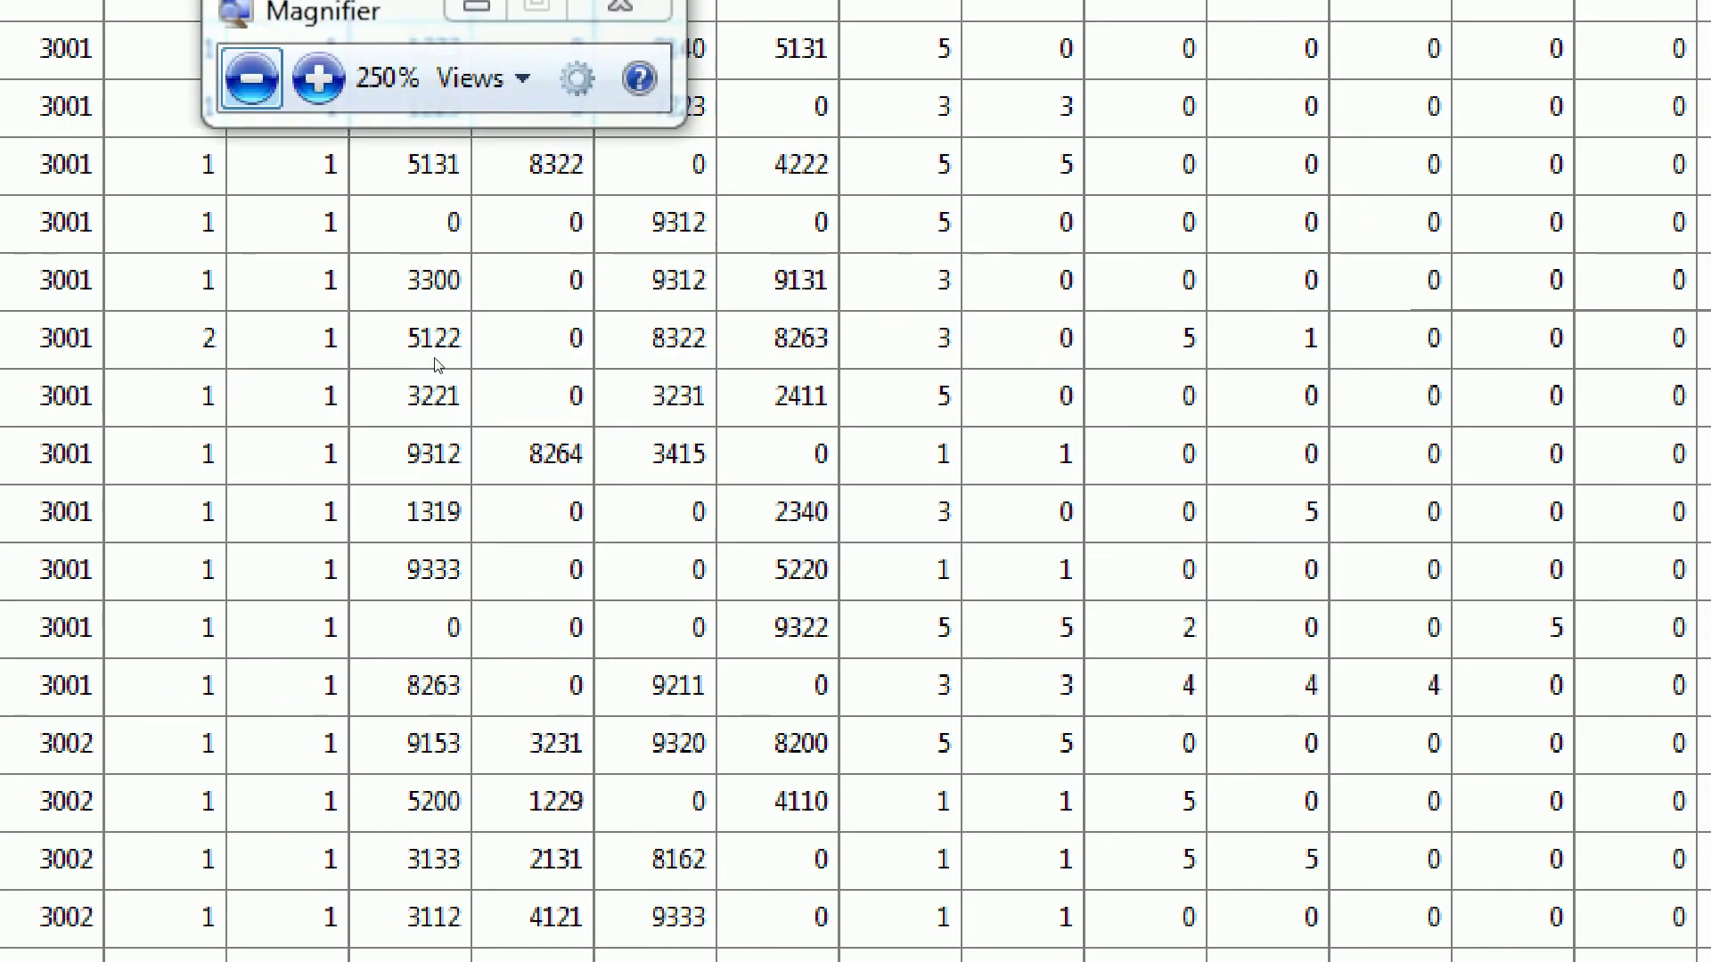
left_click(435, 356)
key("alt+Tab")
key("alt+Tab")
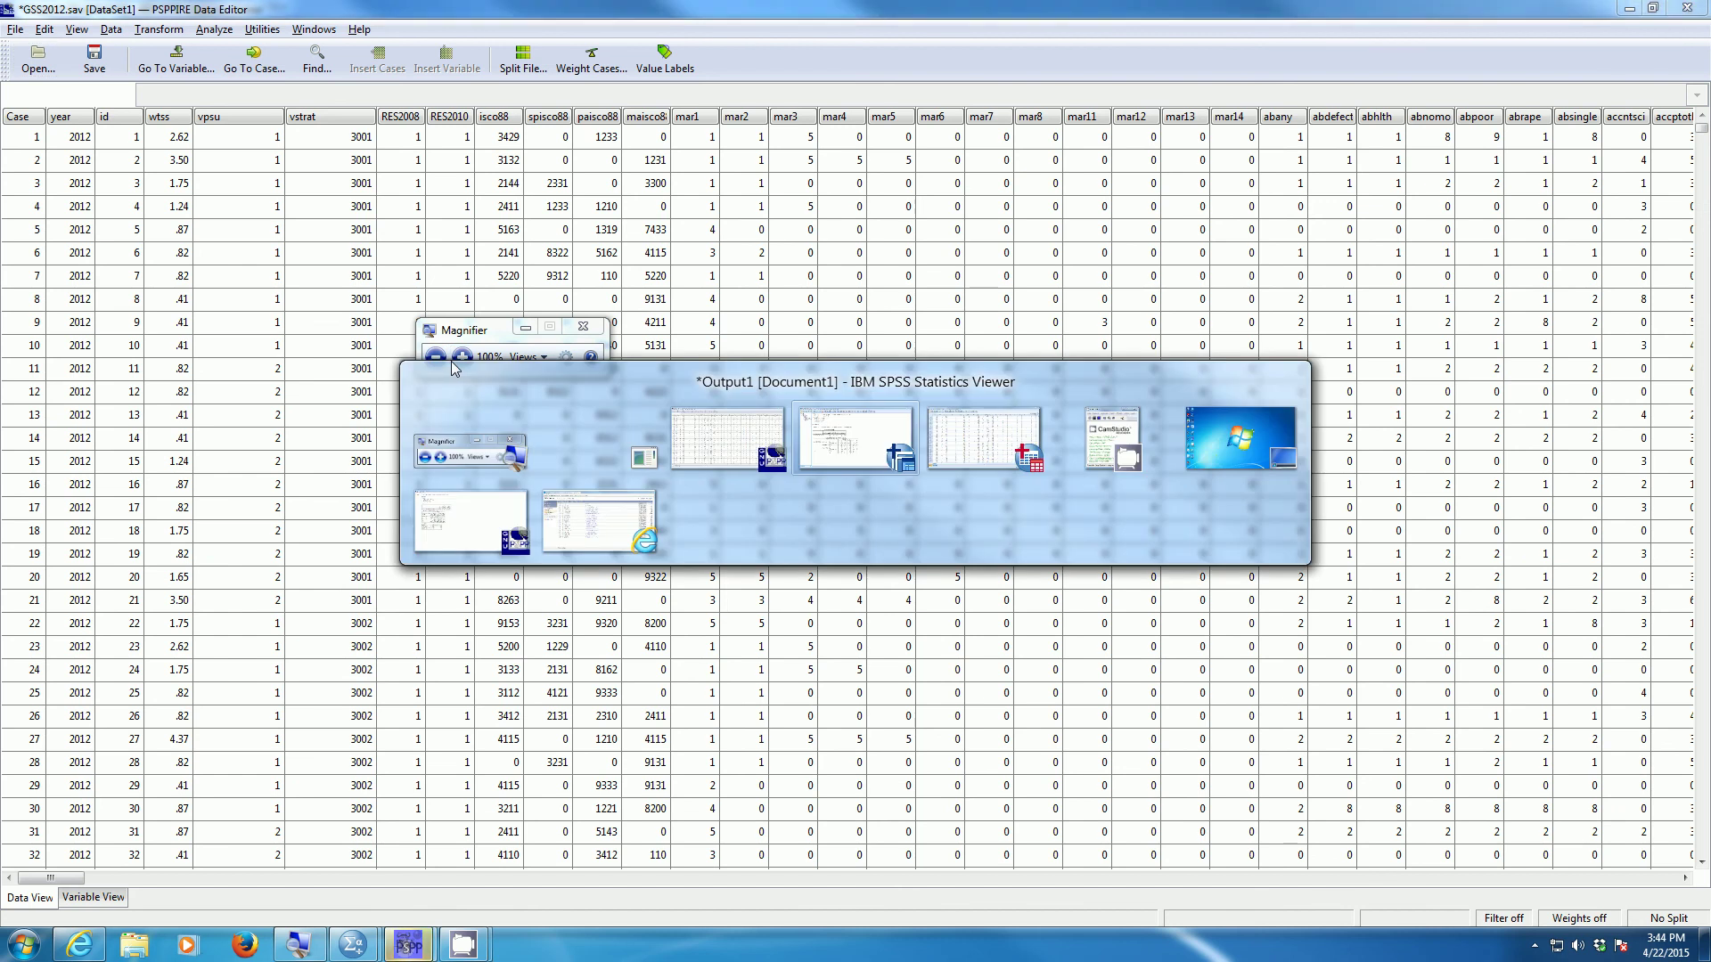
key("alt+Tab")
key("alt+Tab")
key("alt+Tab")
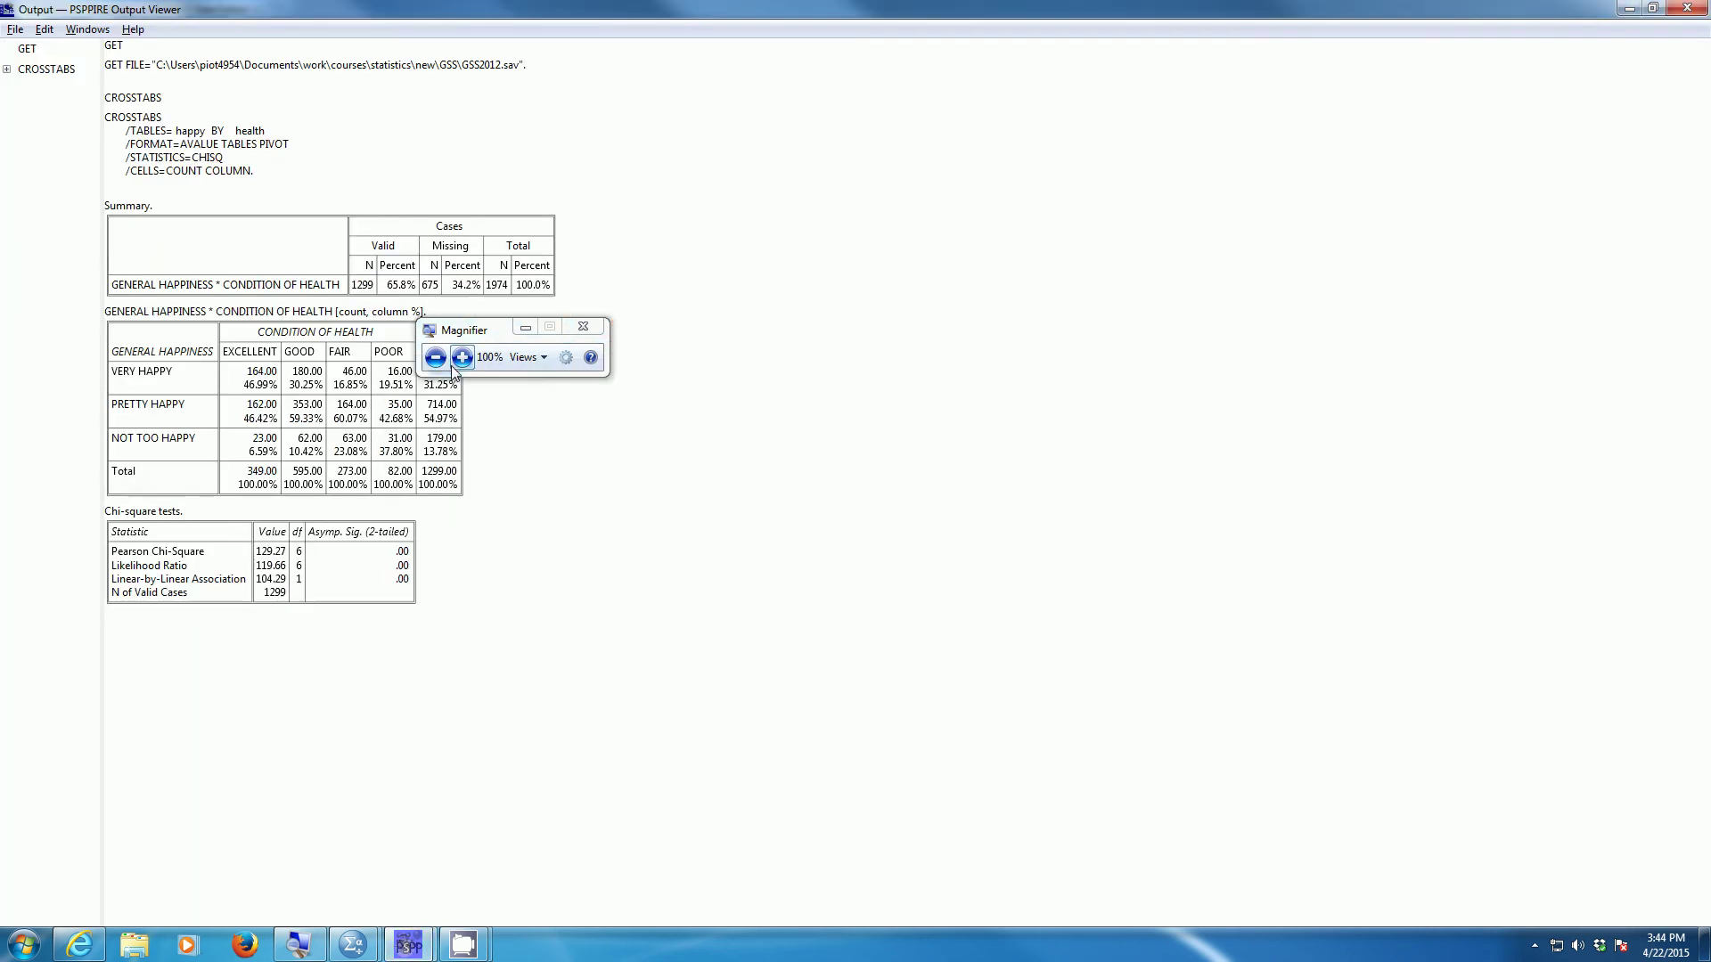
Examine the general happiness by condition of health crosstab at 250% magnification and return the screen to 100%
left_click(462, 357)
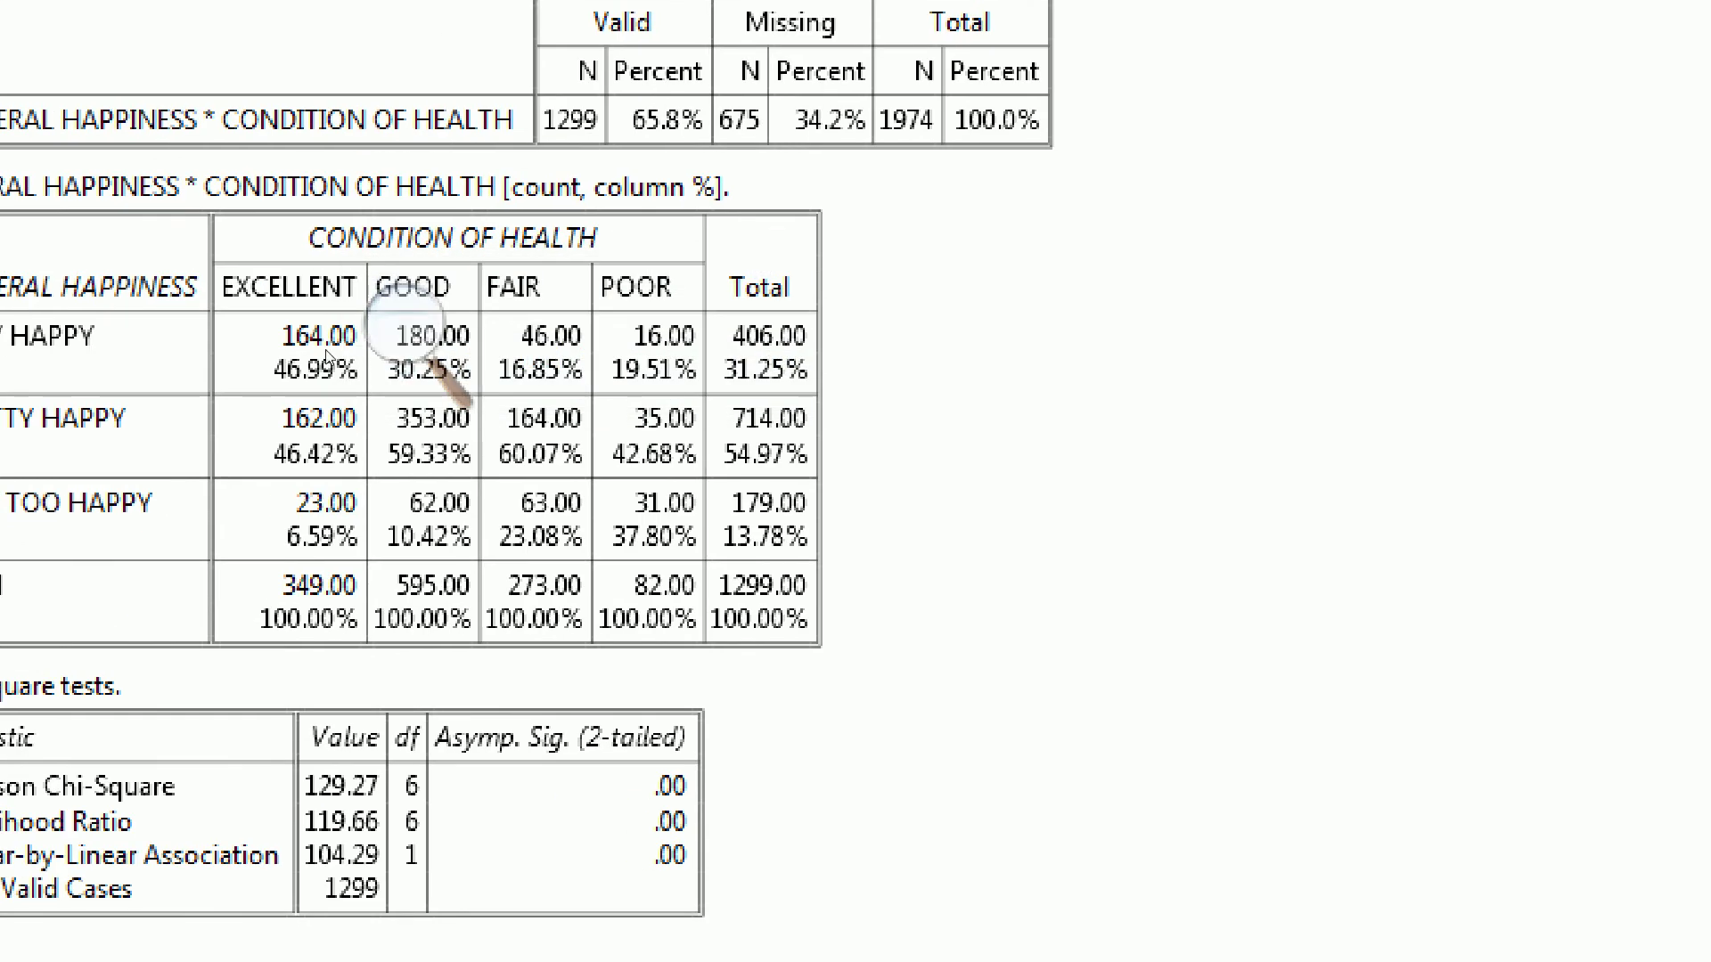
left_click(432, 329)
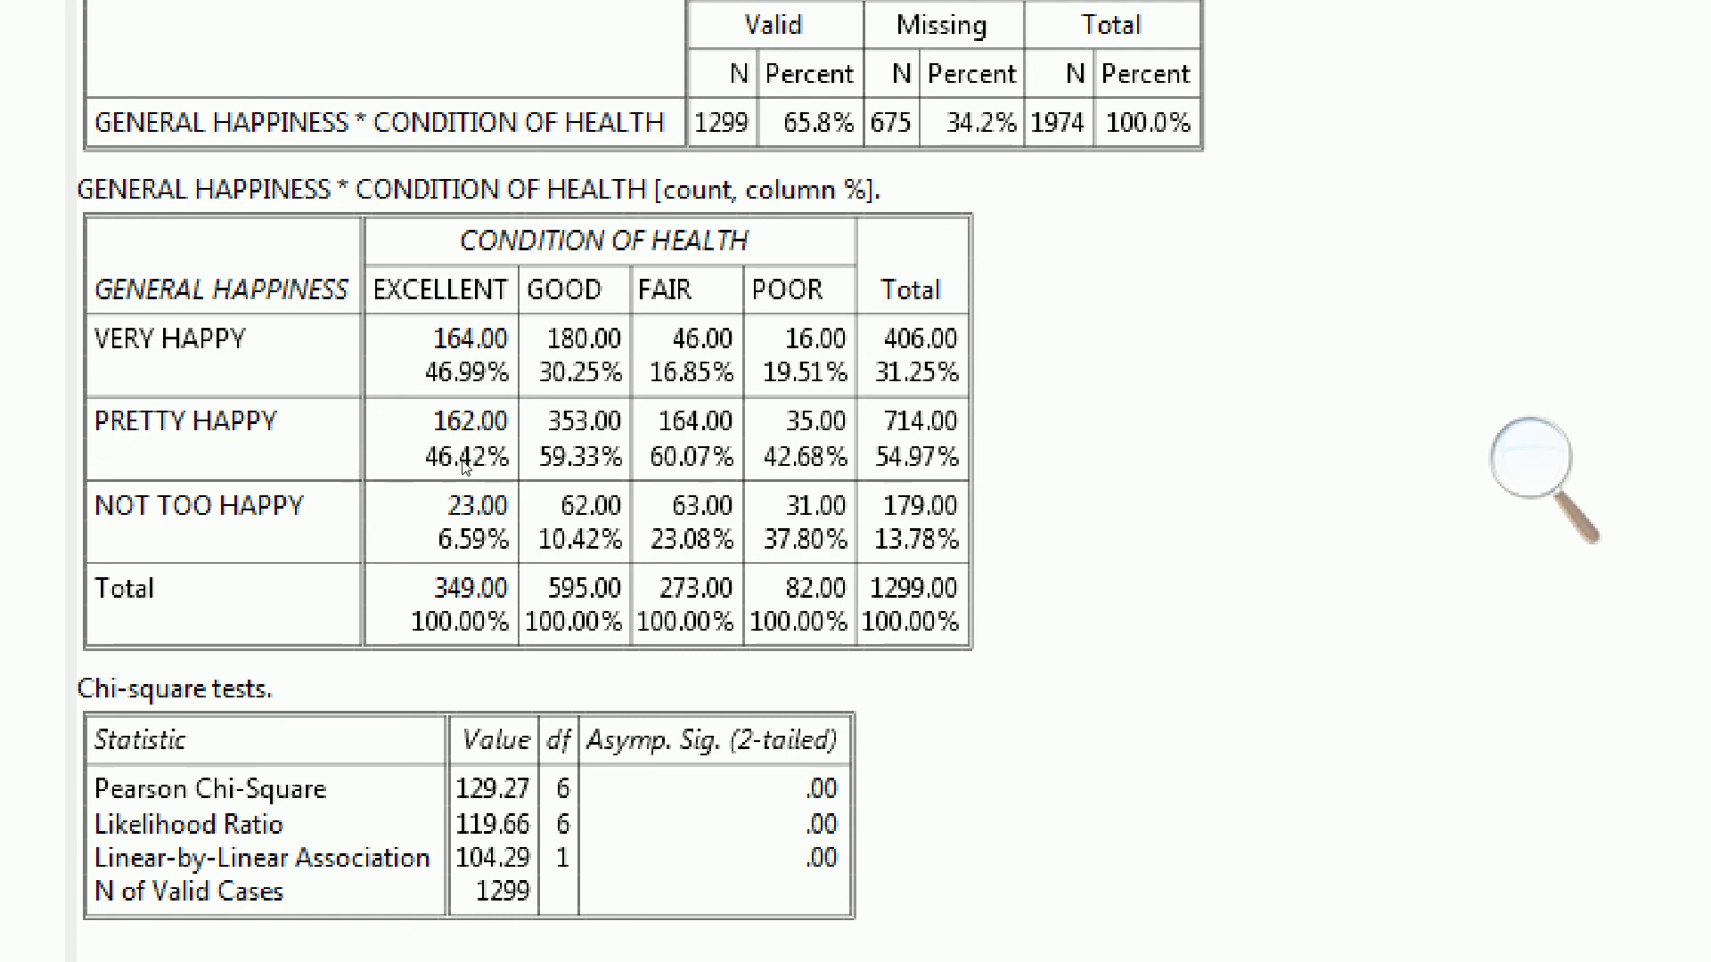
left_click(1531, 459)
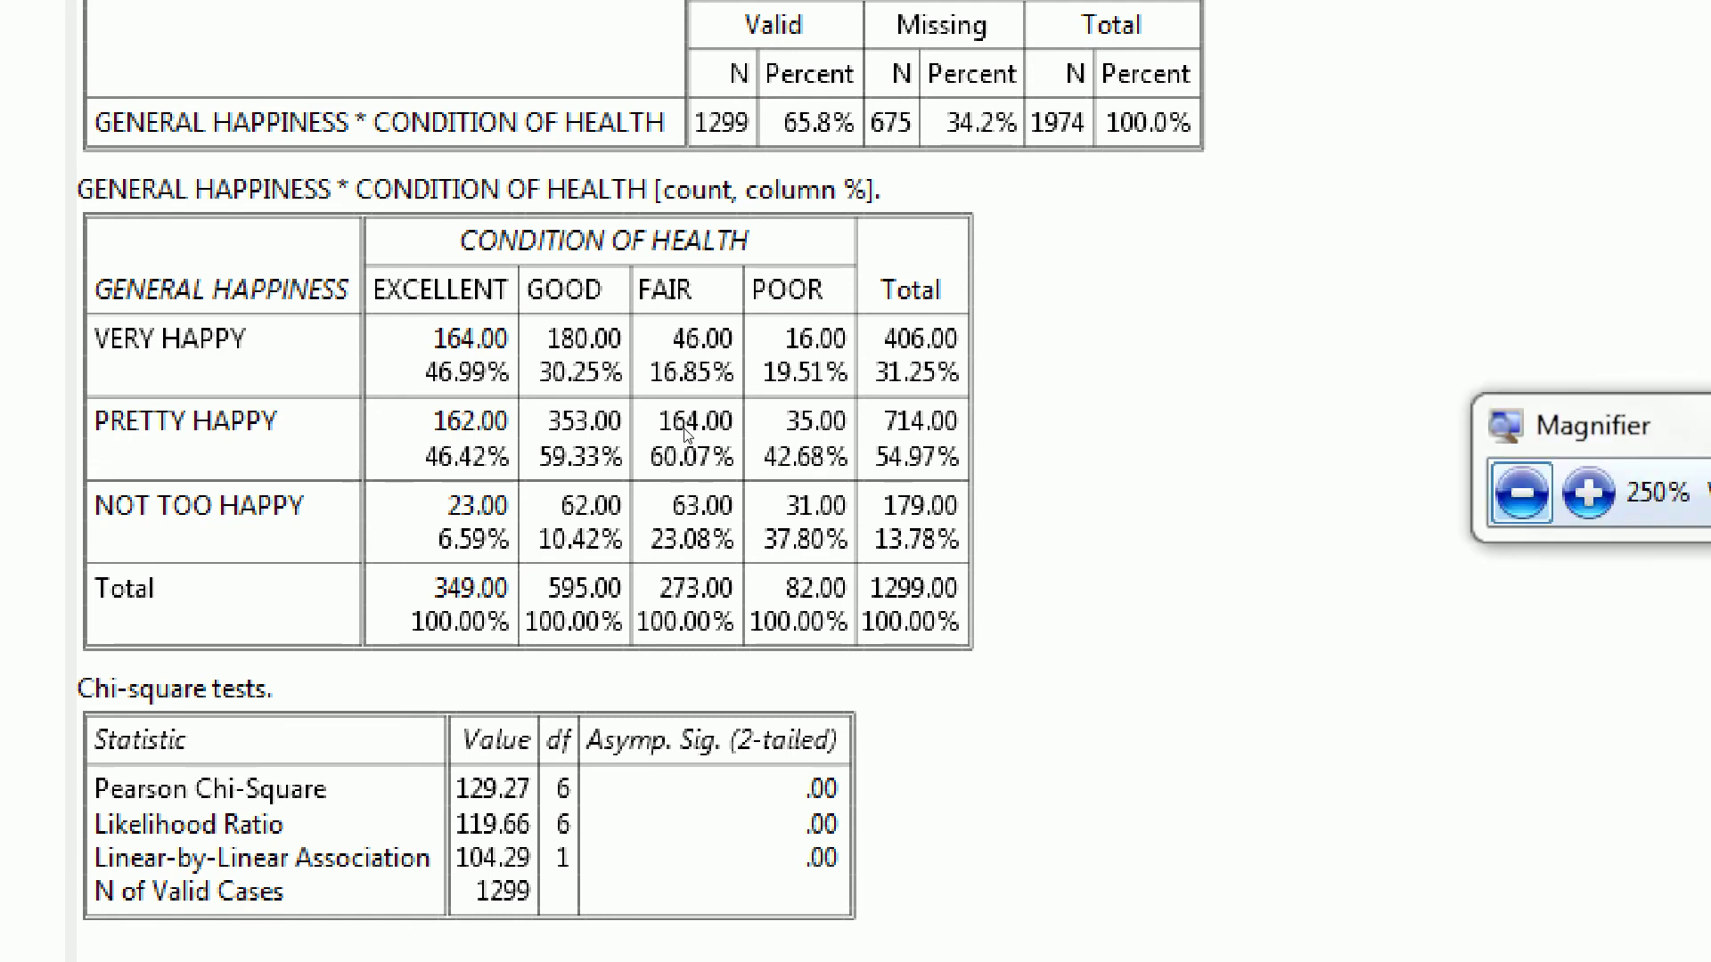
left_click(1523, 492)
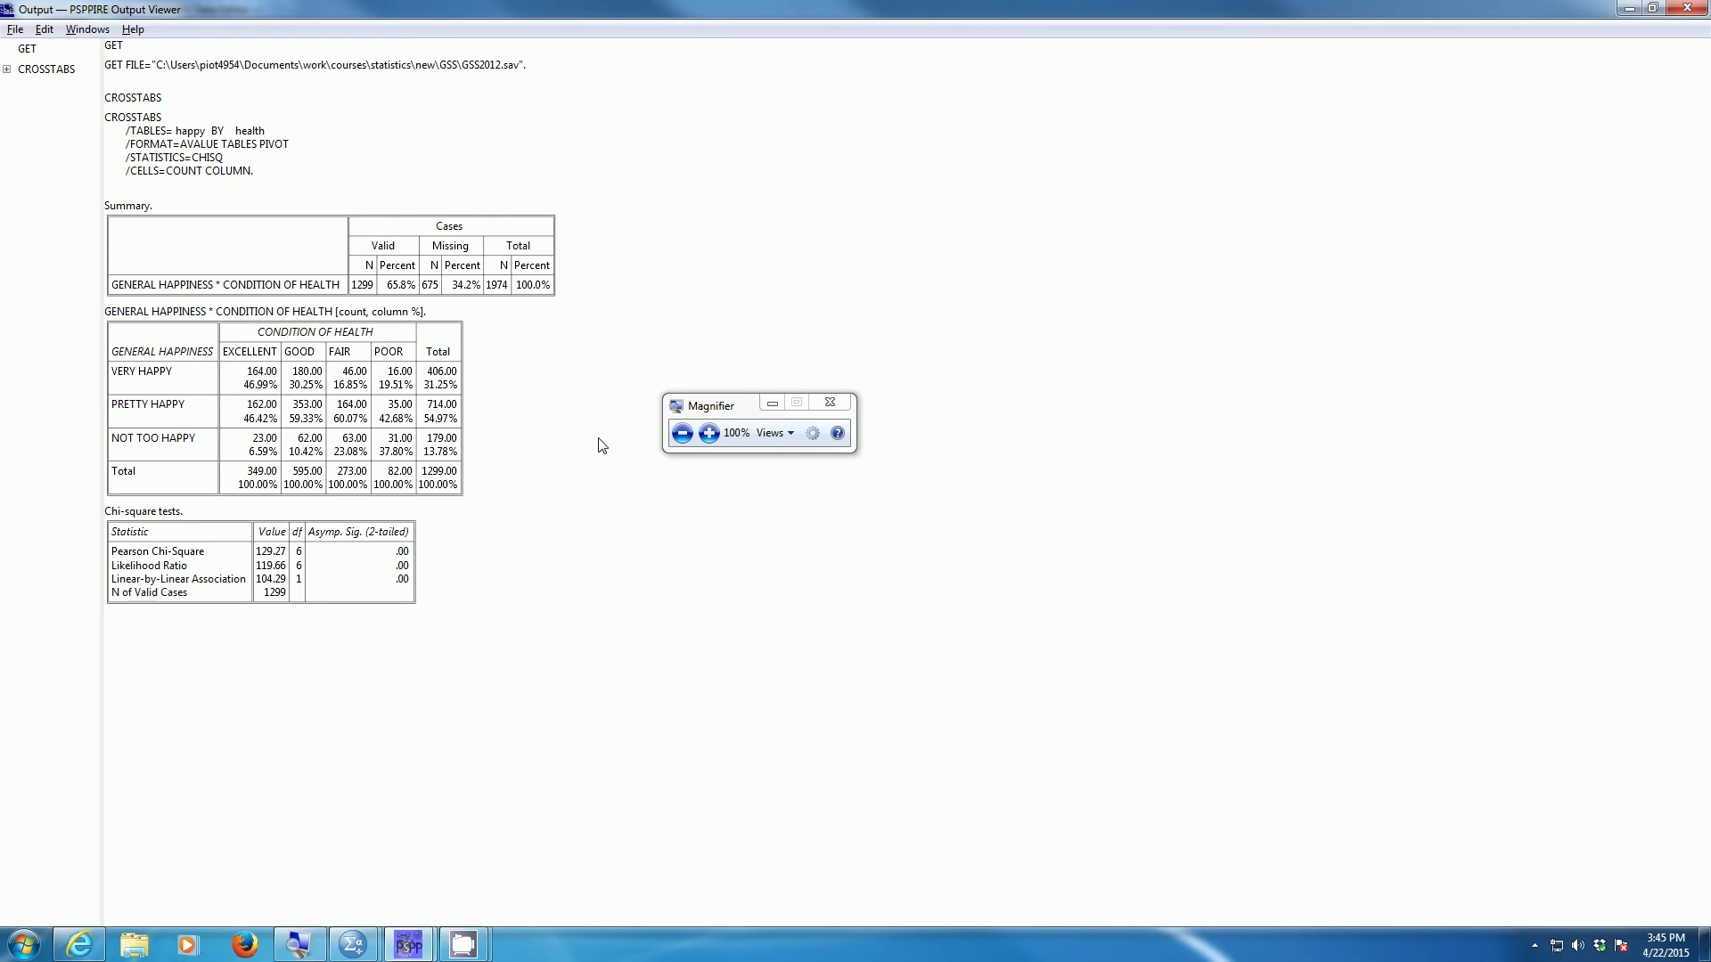